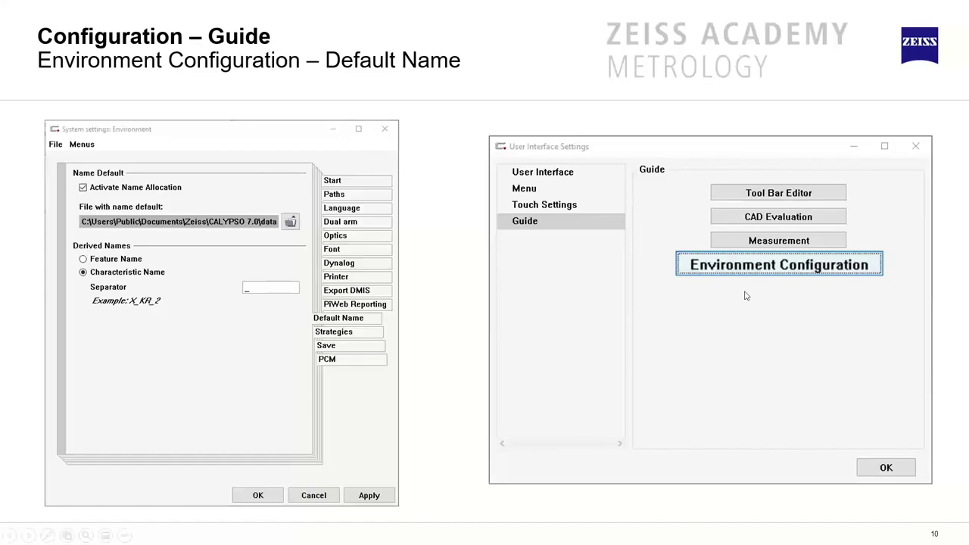
- Leave the PowerPoint slide show and return to CALYPSO with Measurement plan 1 showing
key("alt+Tab")
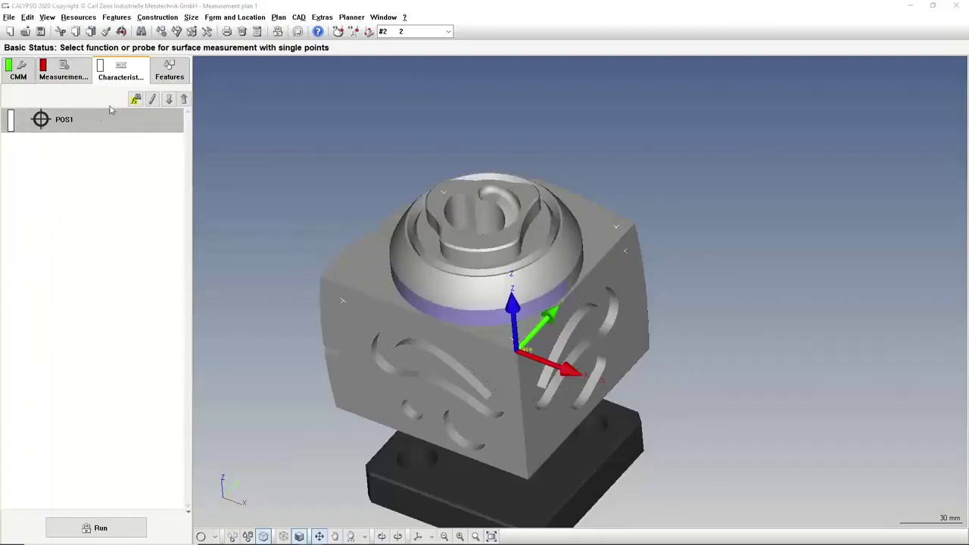
- Uncheck Activate Name Allocation on the environment configuration's Default Name page and confirm
left_click(47, 17)
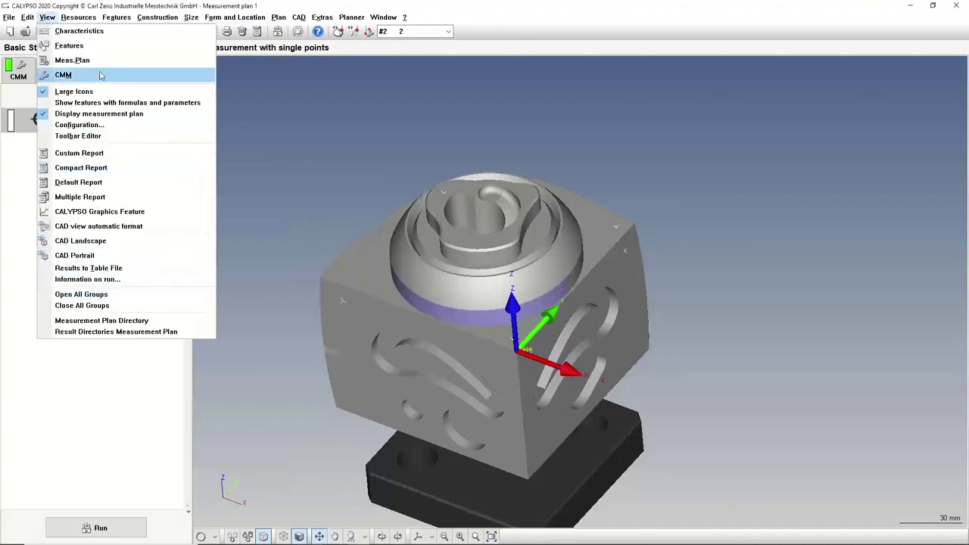
left_click(79, 124)
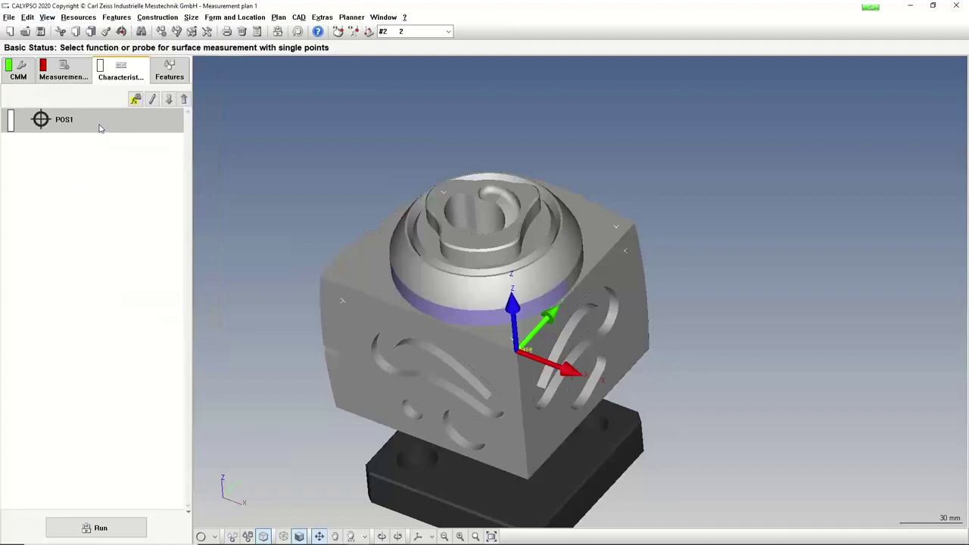
left_click(350, 202)
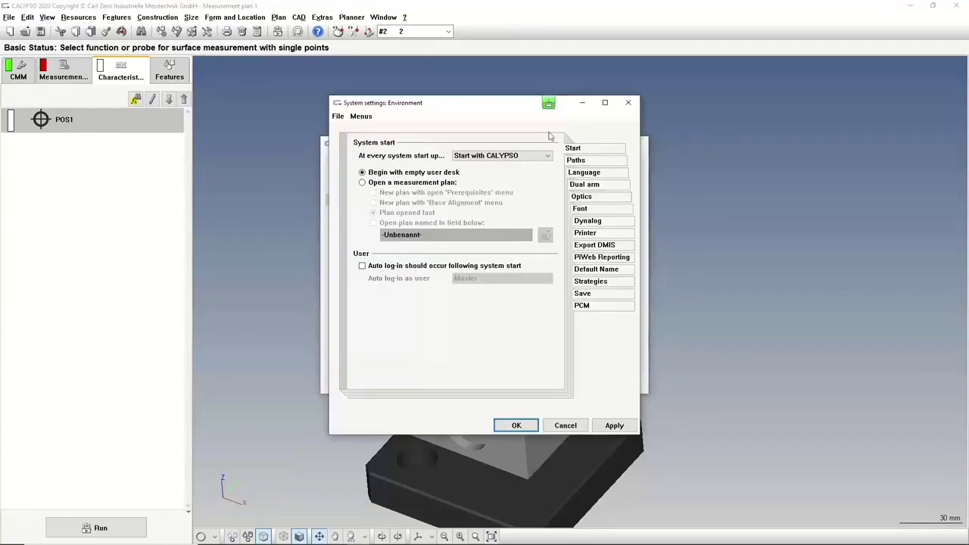
left_click(590, 270)
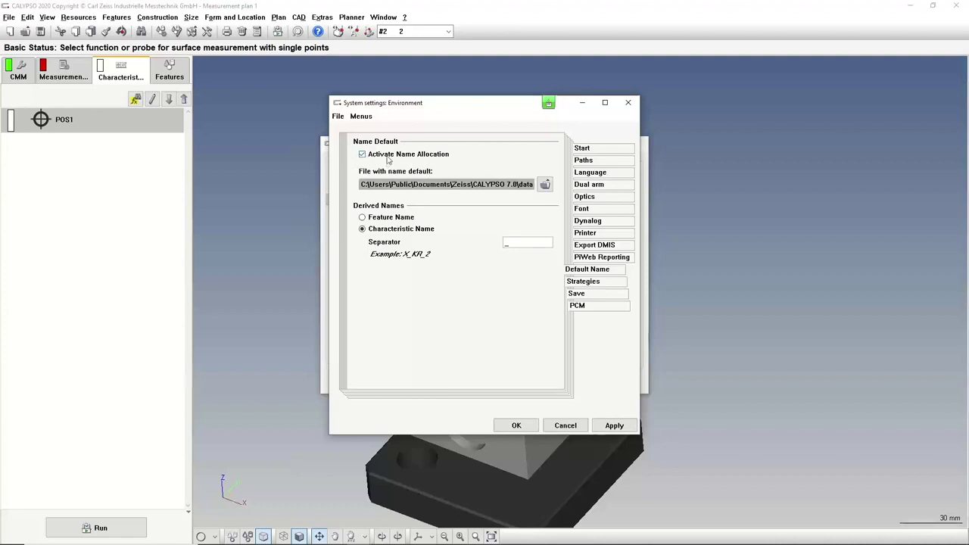
left_click(389, 156)
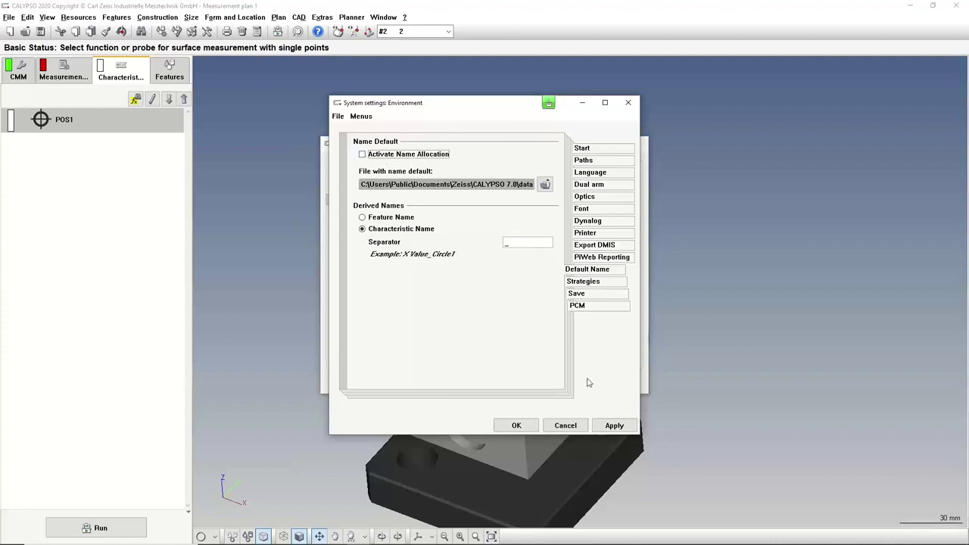
left_click(518, 425)
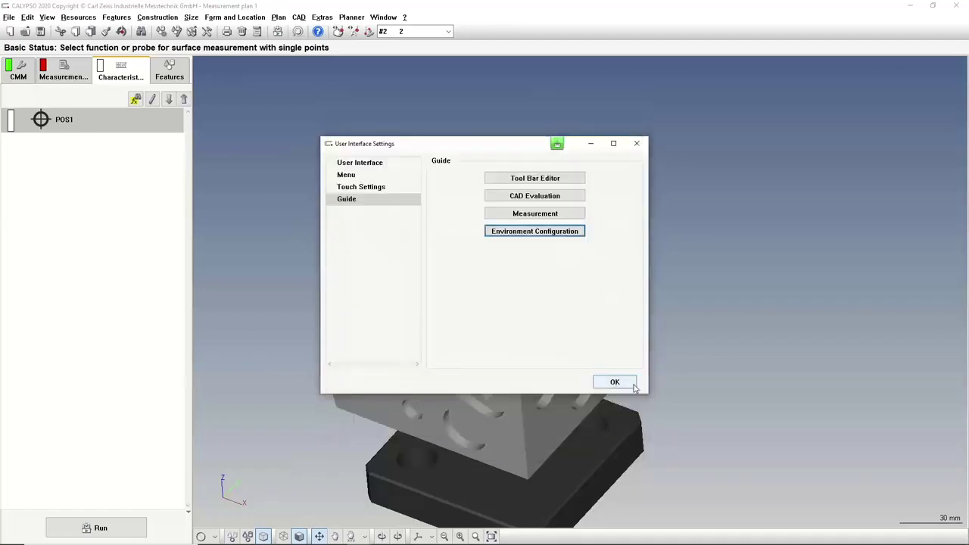
- Close the settings window and close Measurement plan 1 without saving changes
left_click(635, 386)
left_click(25, 31)
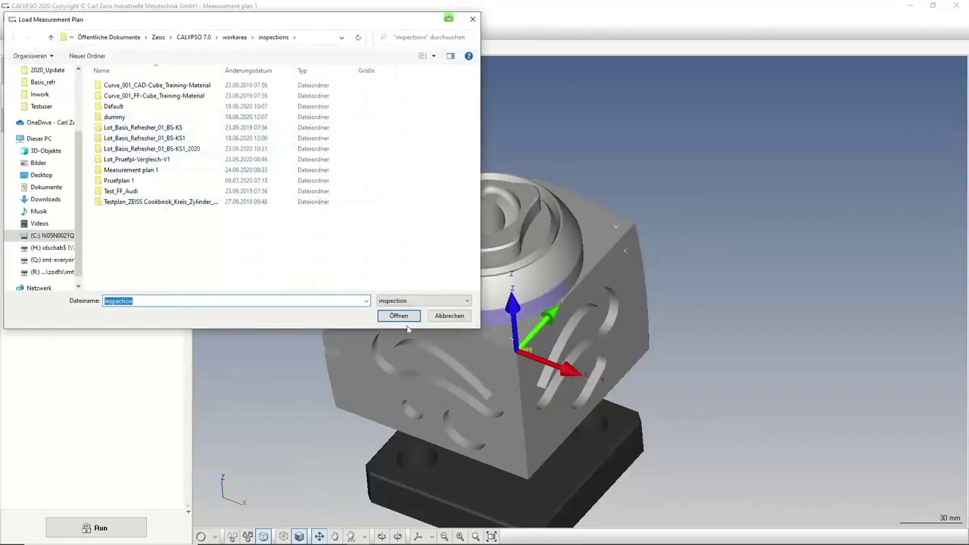
left_click(398, 315)
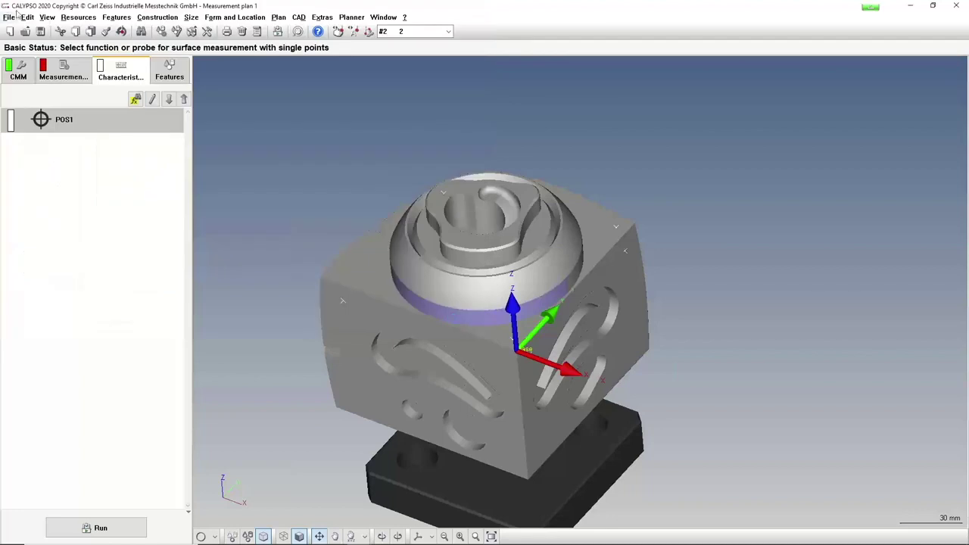
left_click(10, 17)
left_click(23, 60)
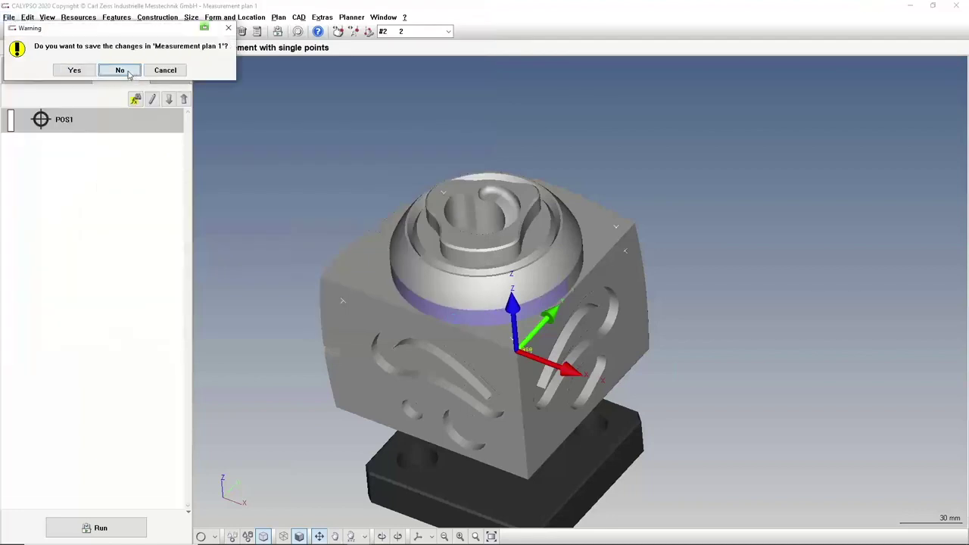
left_click(128, 71)
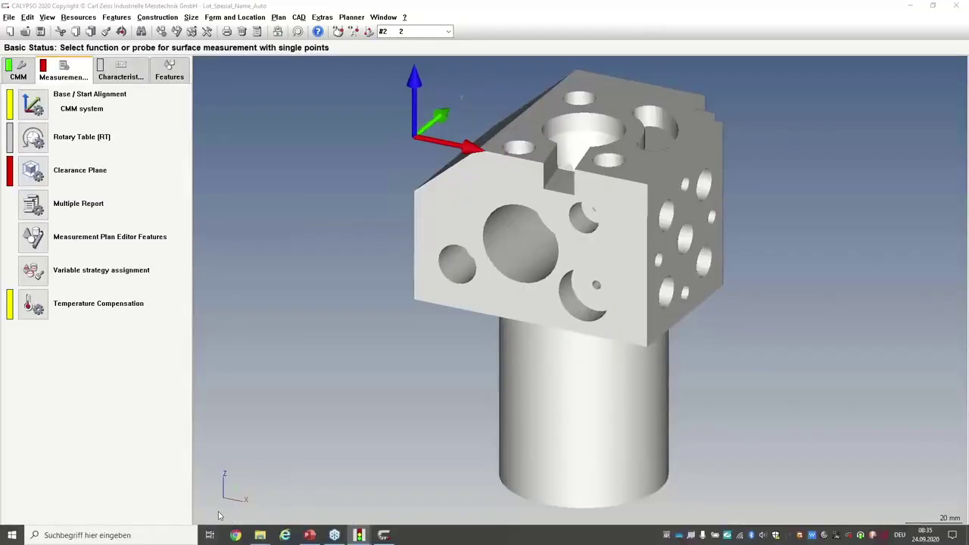
- Extract Plane1, Cylinder1, Cone1 and Cylinder2 from the CAD model's top face and bores
left_click(215, 536)
left_click(230, 504)
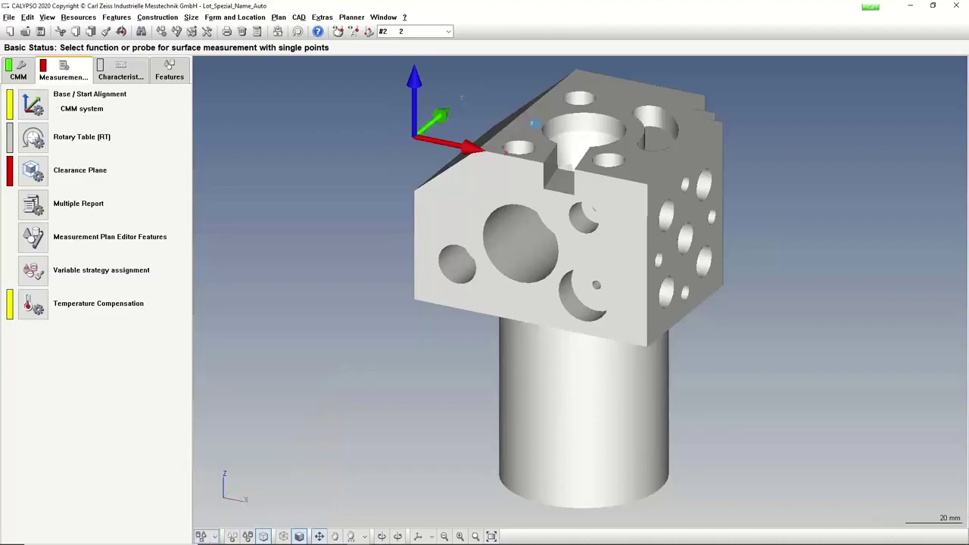
left_click(533, 124)
left_click(570, 127)
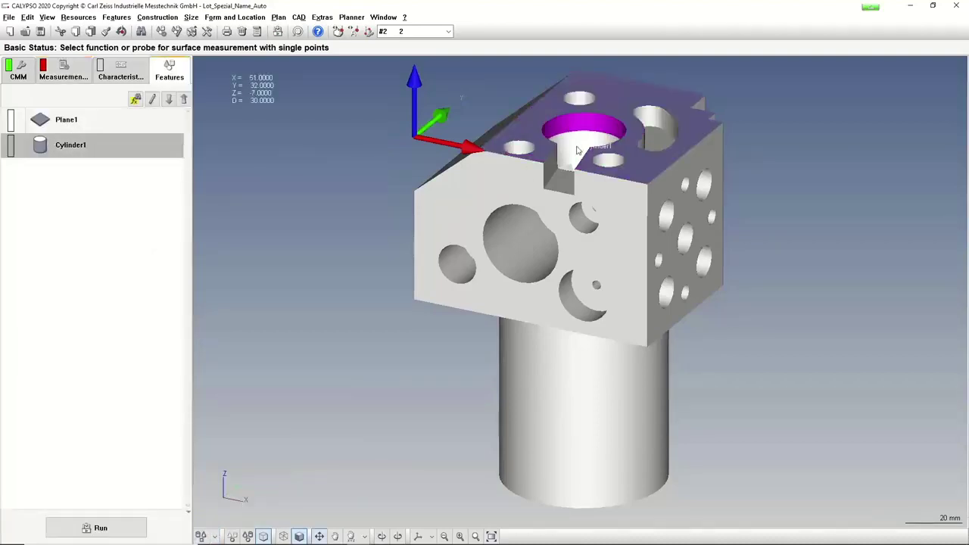
left_click(574, 155)
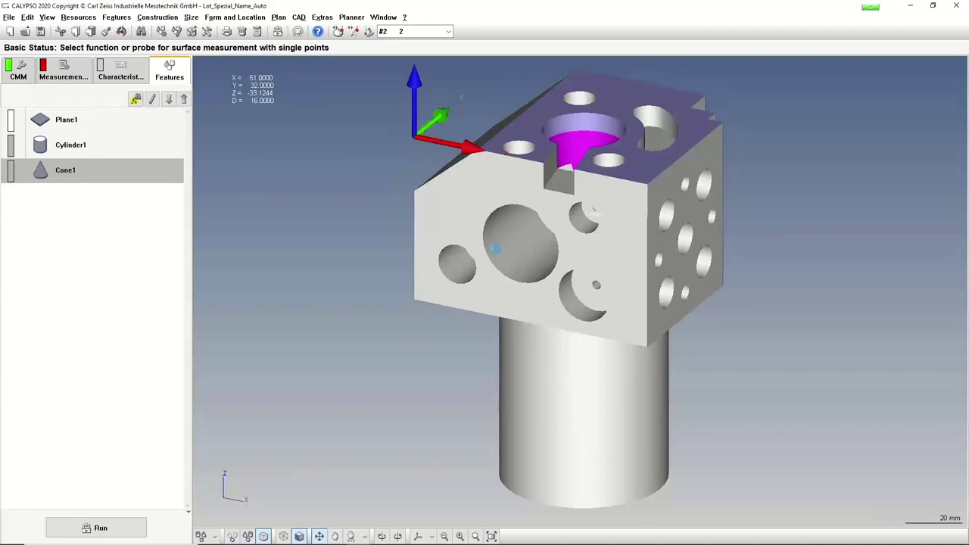
left_click(494, 248)
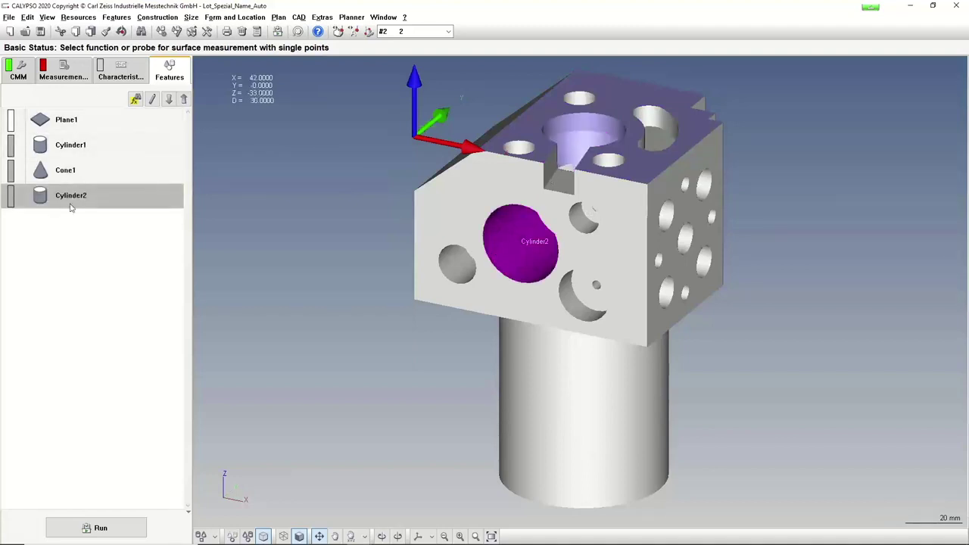
- Tolerance Cylinder2's diameter to create the Diameter_Cylinder2 characteristic at ±0.1000
double_click(70, 190)
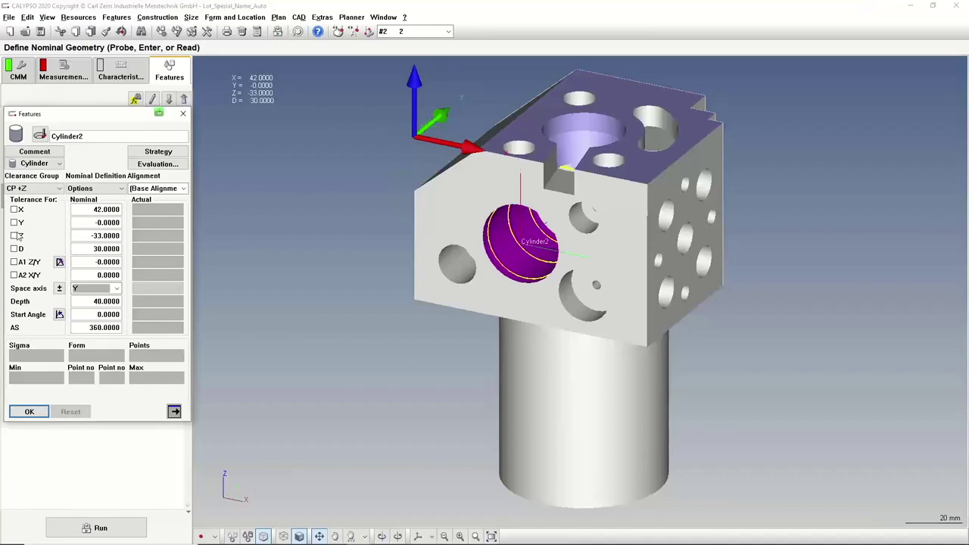
left_click(13, 249)
left_click(29, 411)
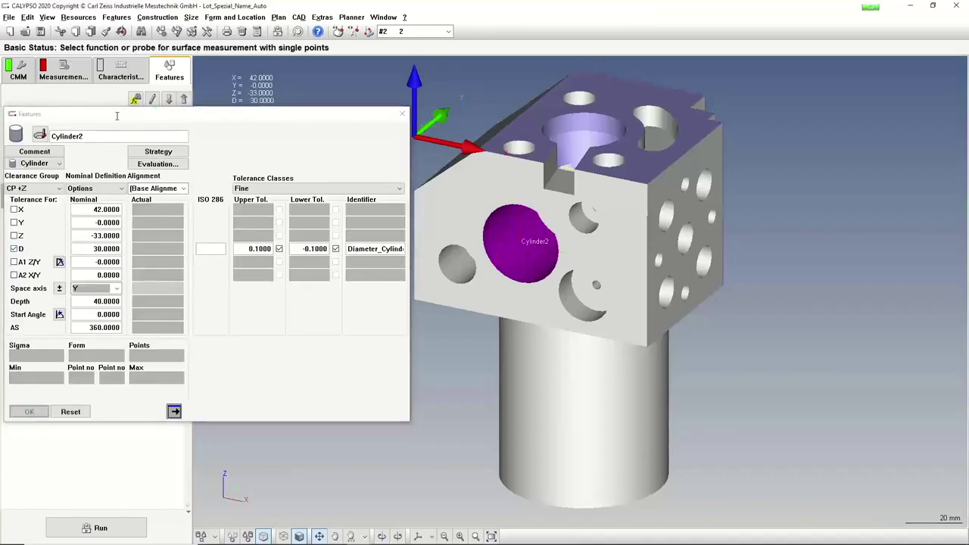
left_click(124, 68)
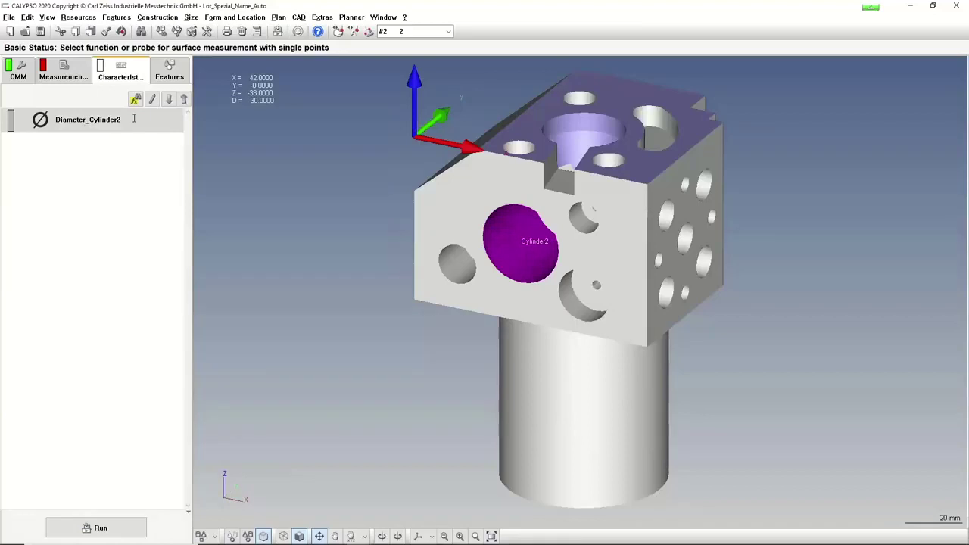
- Re-enable Name Allocation on the environment configuration's Default Name page
left_click(45, 18)
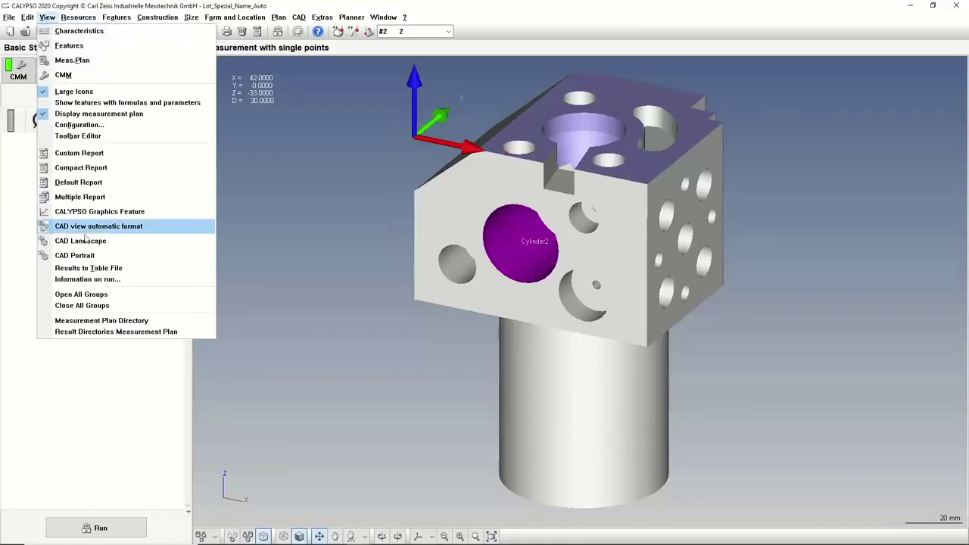
left_click(117, 128)
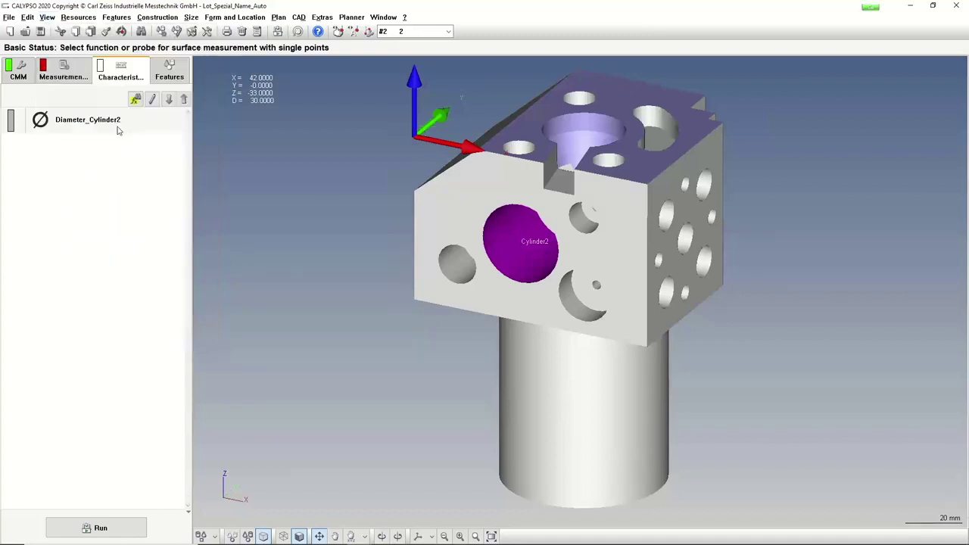
left_click(355, 200)
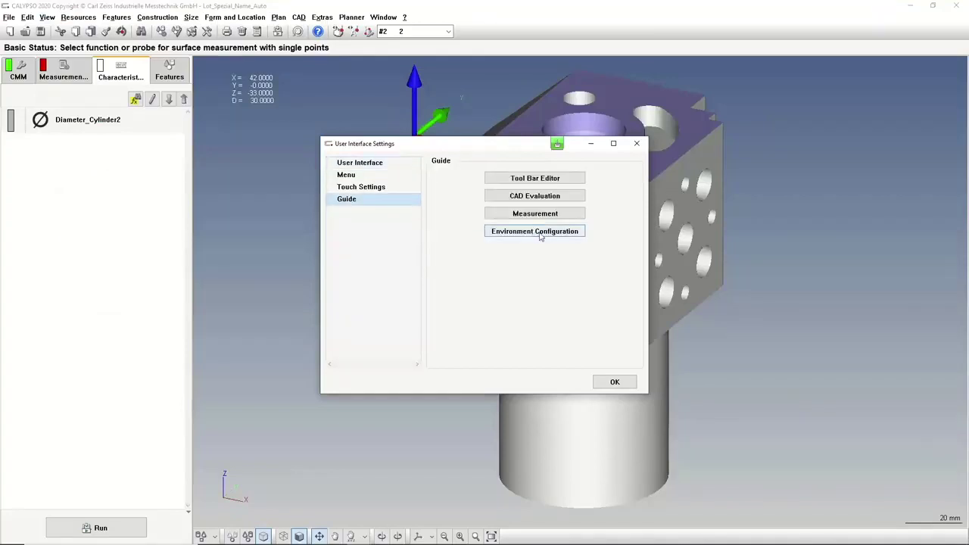
left_click(541, 232)
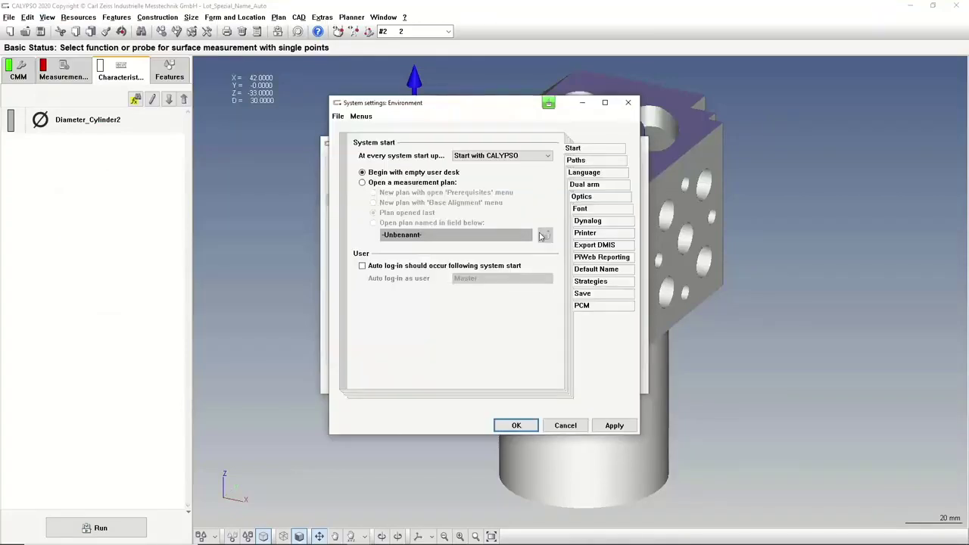
left_click(609, 273)
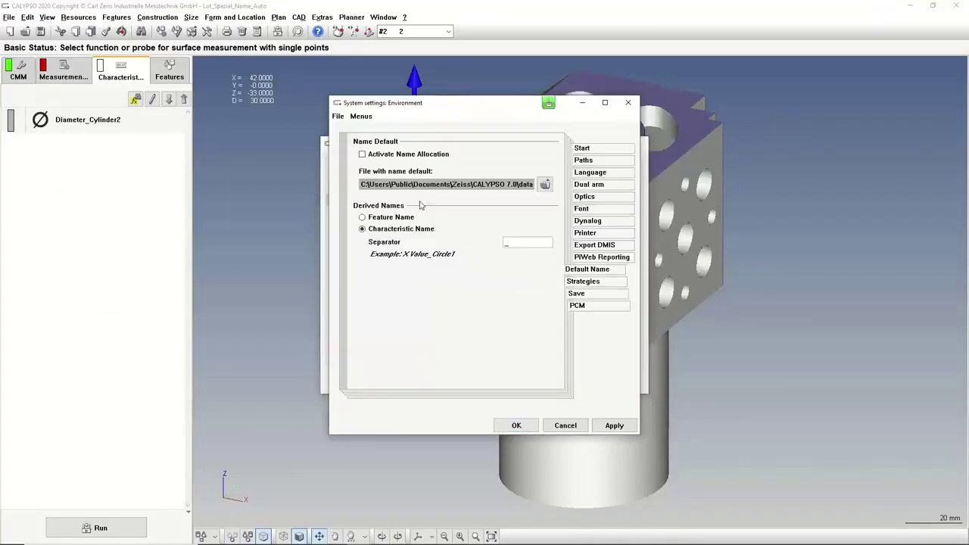
left_click(382, 155)
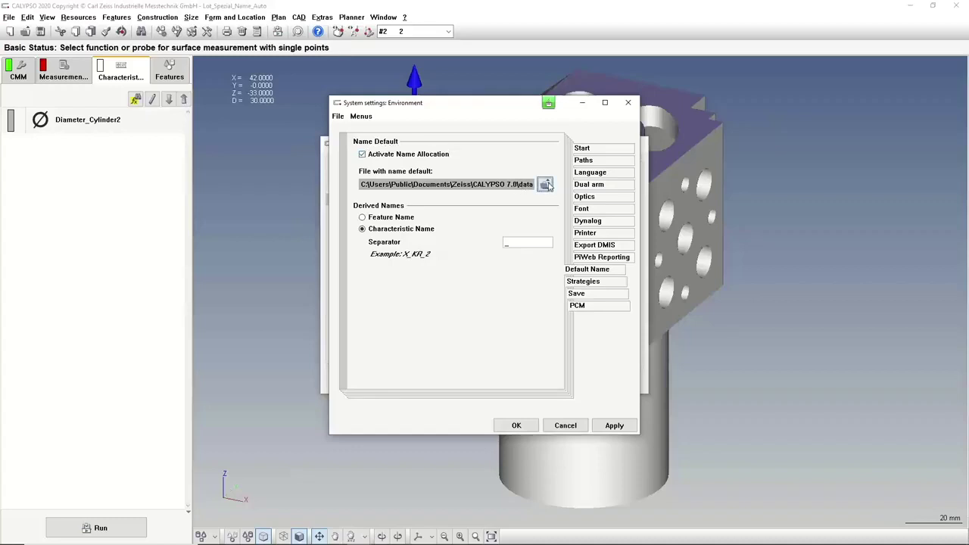
- Select KlausSPatternsDefault_DE.txt from the config folder as the name file, apply, and close settings
left_click(546, 185)
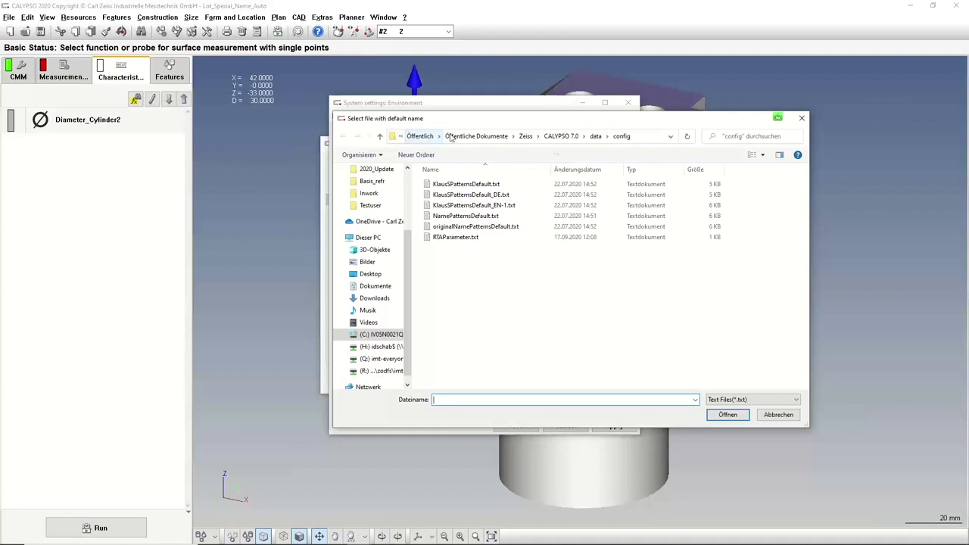
left_click(645, 136)
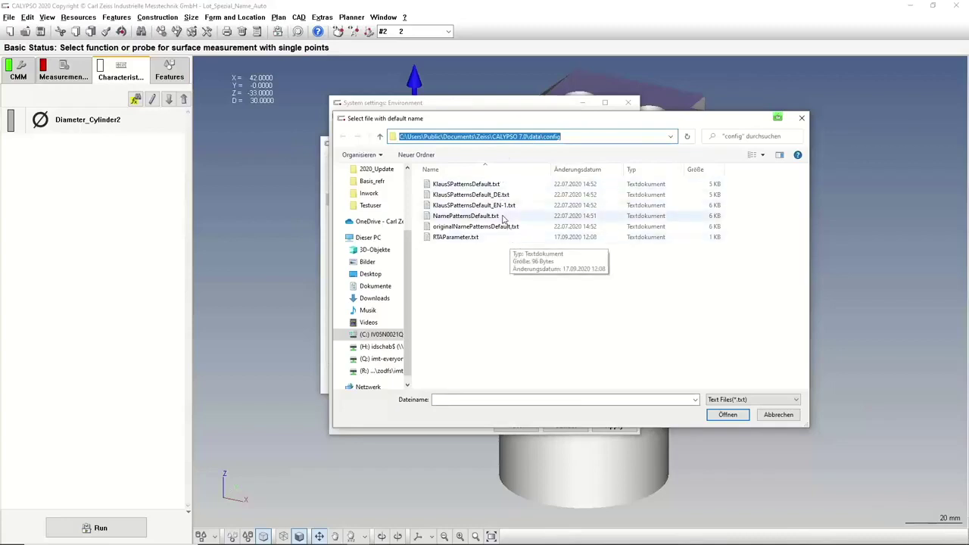
left_click(485, 195)
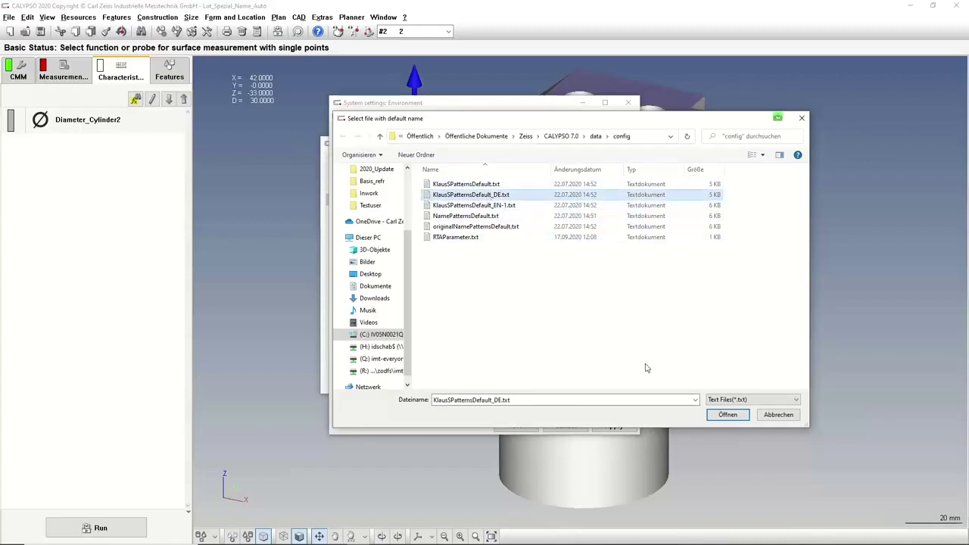
left_click(726, 417)
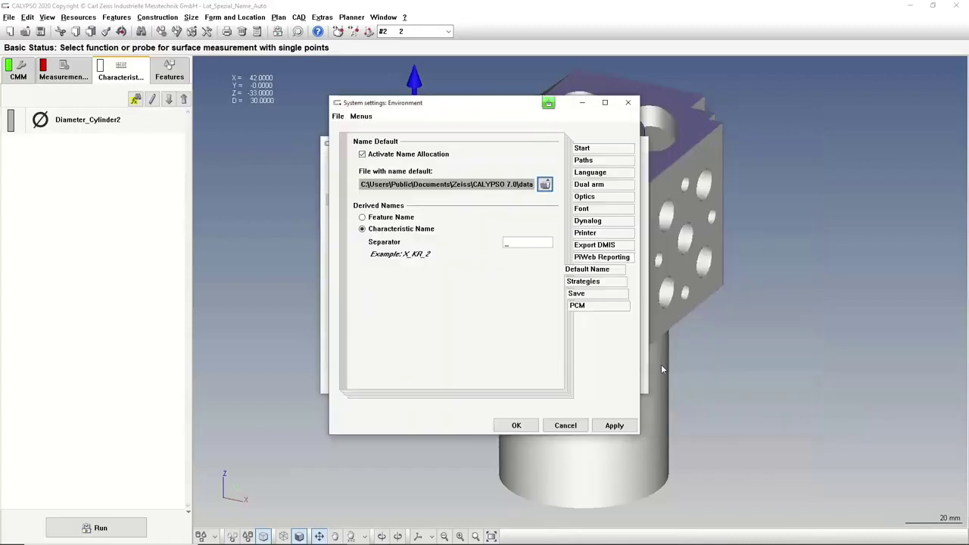
left_click(613, 428)
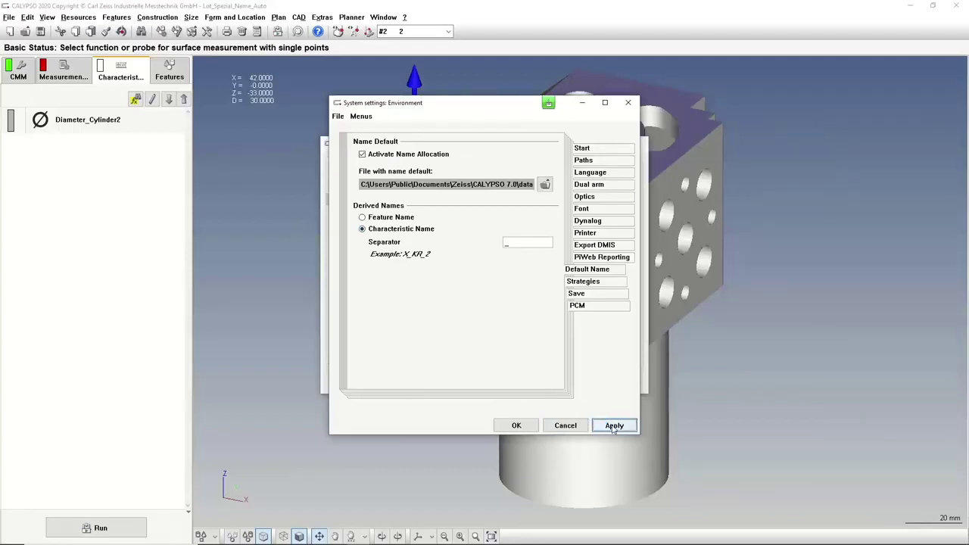
left_click(520, 426)
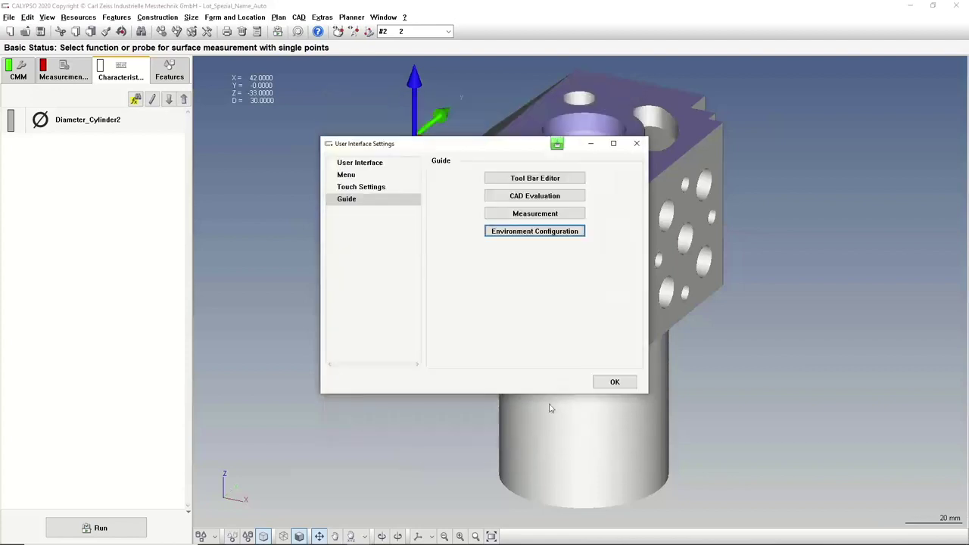
left_click(598, 383)
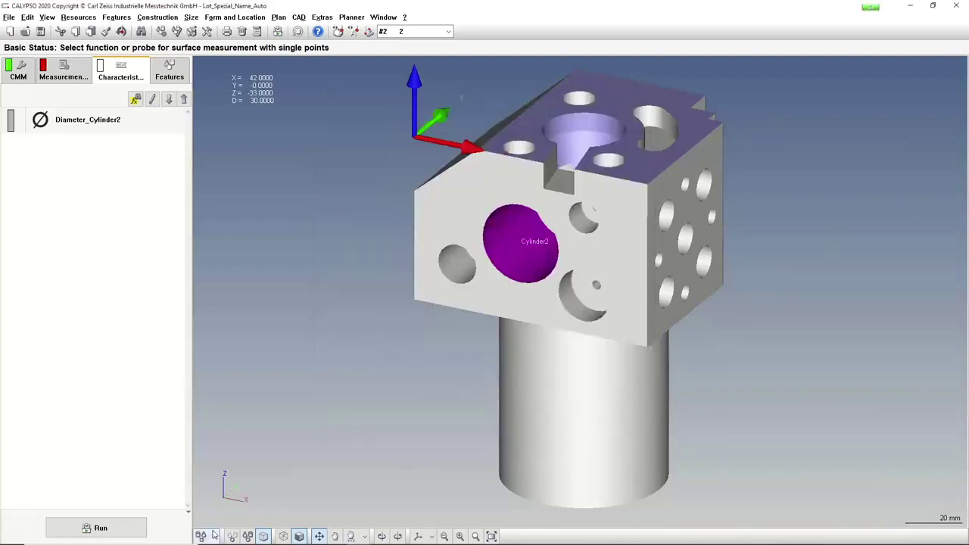
- Pick the front-face hole on the model to create cylinder ZYL50
left_click(215, 534)
left_click(454, 209)
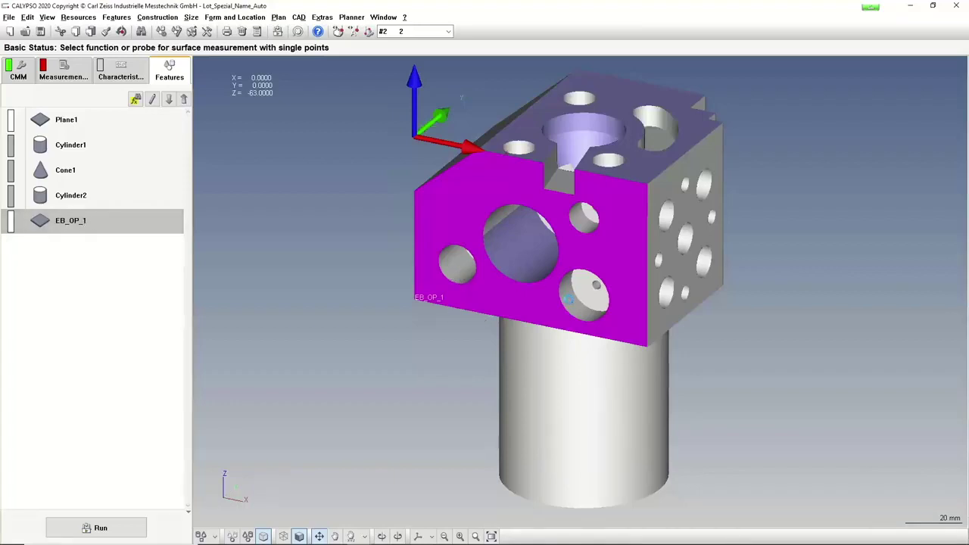
left_click(569, 299)
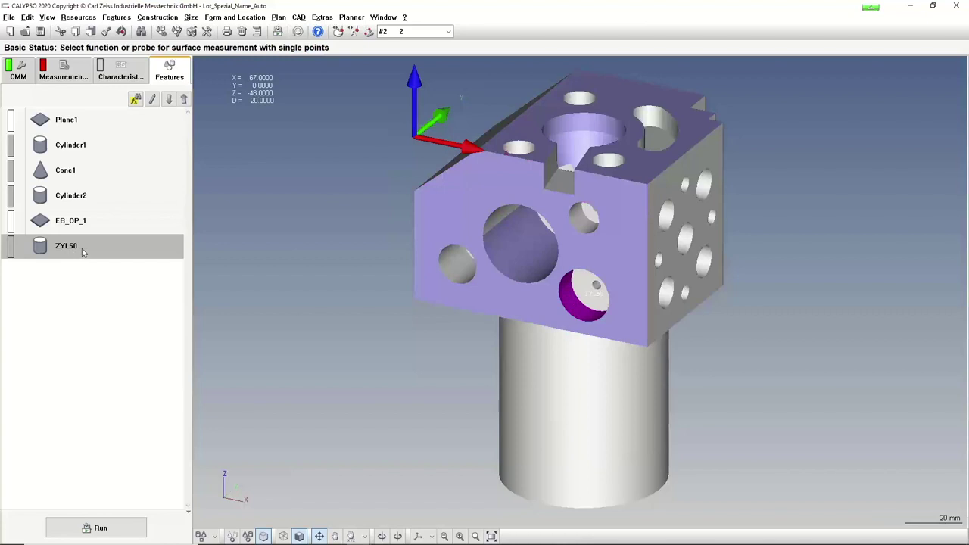
- Define circle KR_2 on the small top-face hole using Circle on a Cylinder
mouse_move(206, 521)
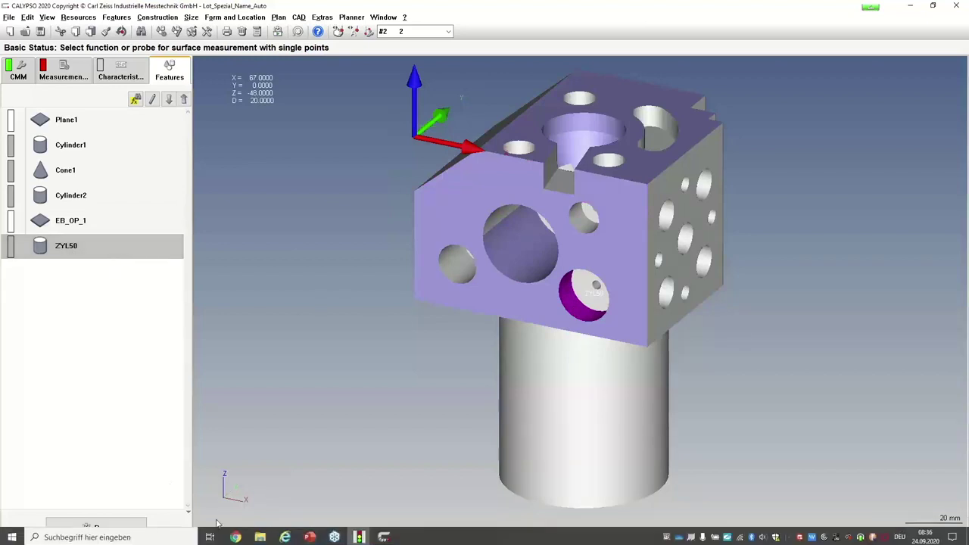
left_click(215, 537)
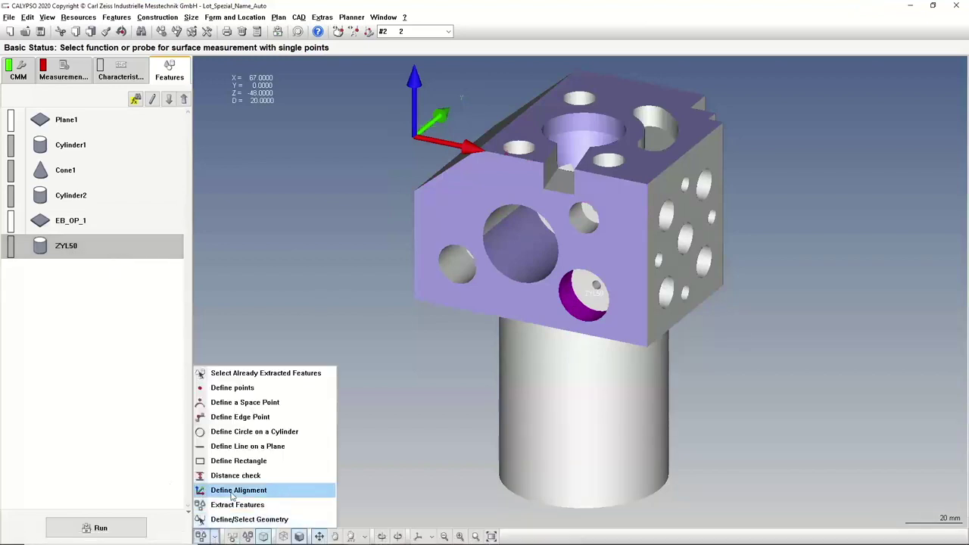
left_click(250, 433)
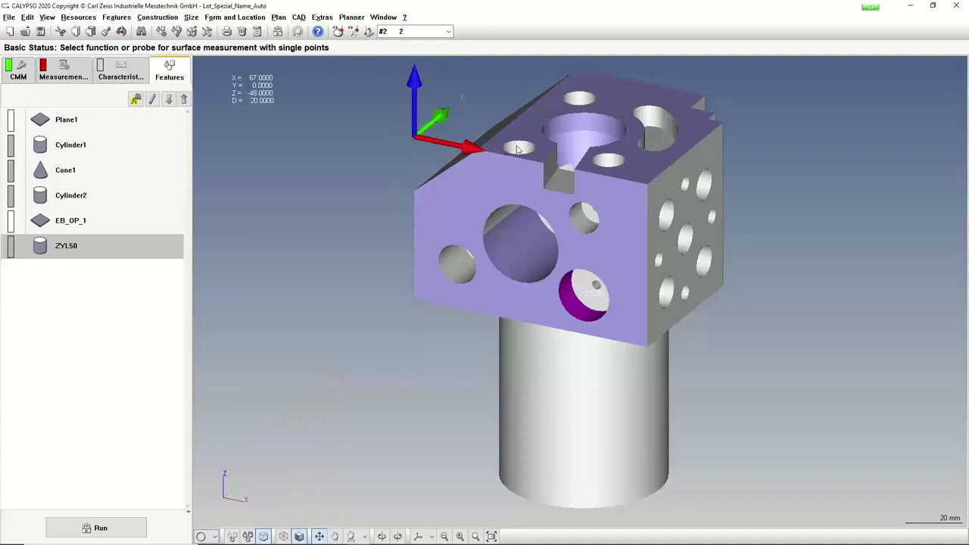
left_click(517, 149)
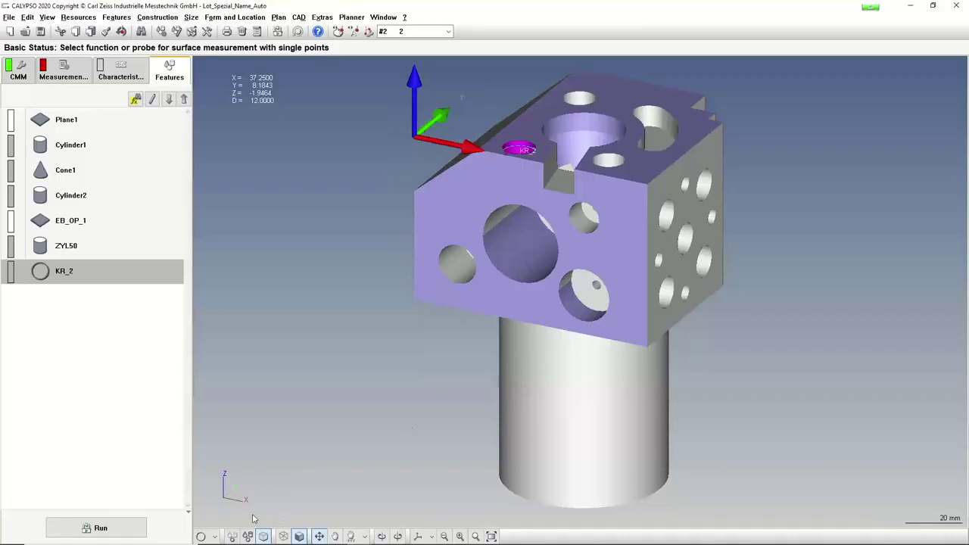
- Define points along the top front edge to create the 2D line 2DG1
left_click(215, 537)
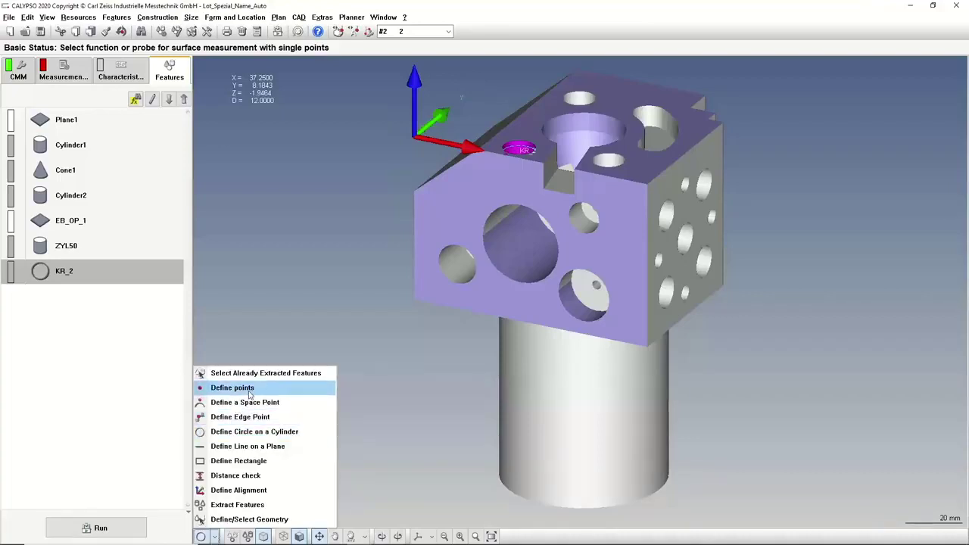
left_click(232, 388)
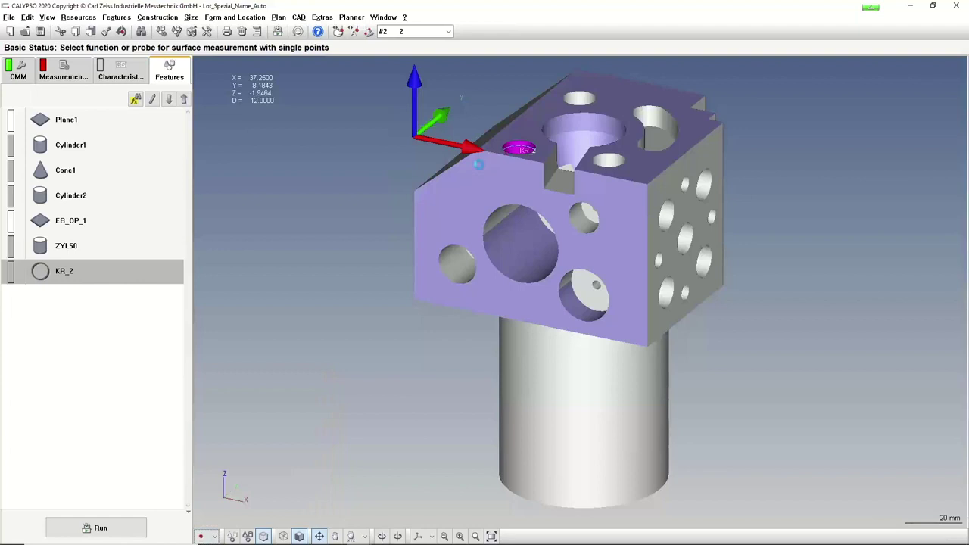
left_click(479, 165)
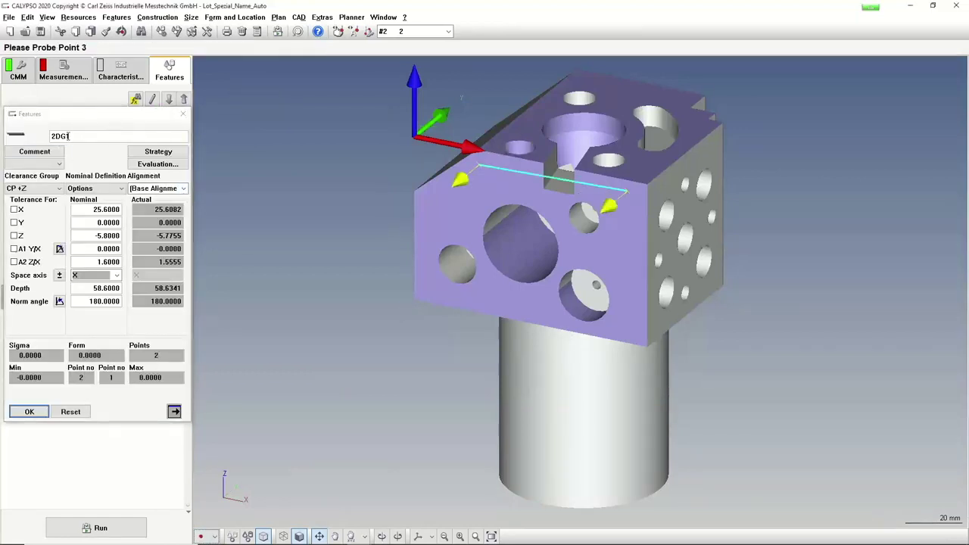
left_click(29, 411)
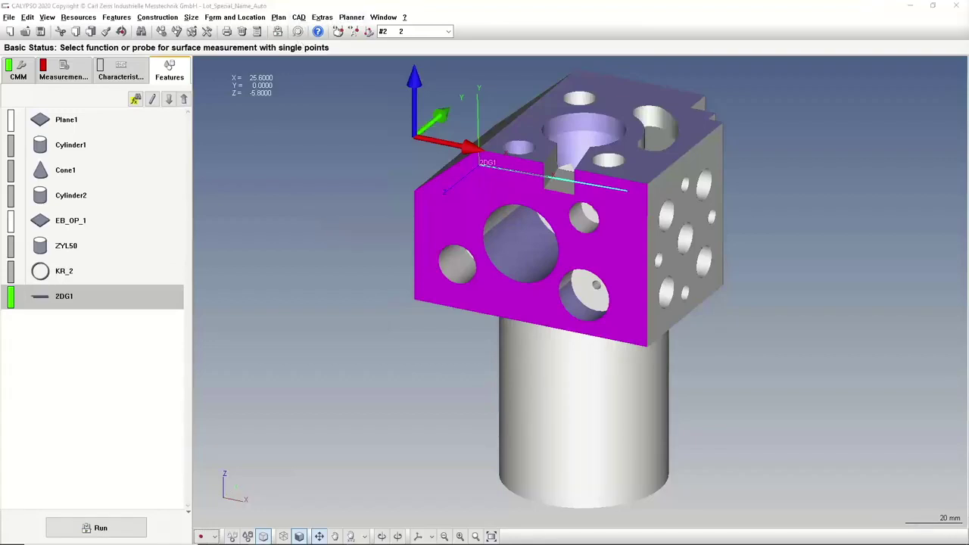
- Arrange File Explorer and browse to C:\Benutzer\Öffentlich\Öffentliche Dokumente
left_click_drag(757, 14, 446, 68)
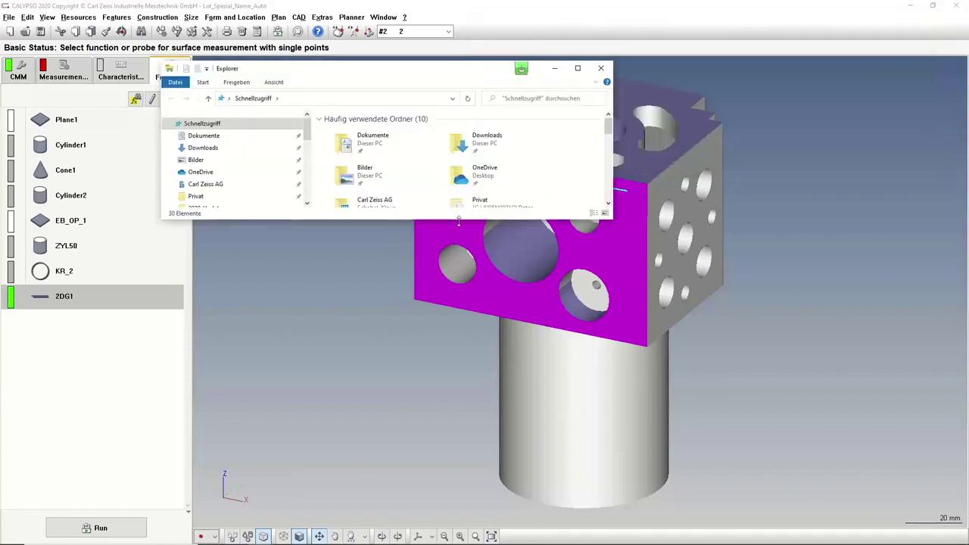
left_click_drag(458, 220, 458, 438)
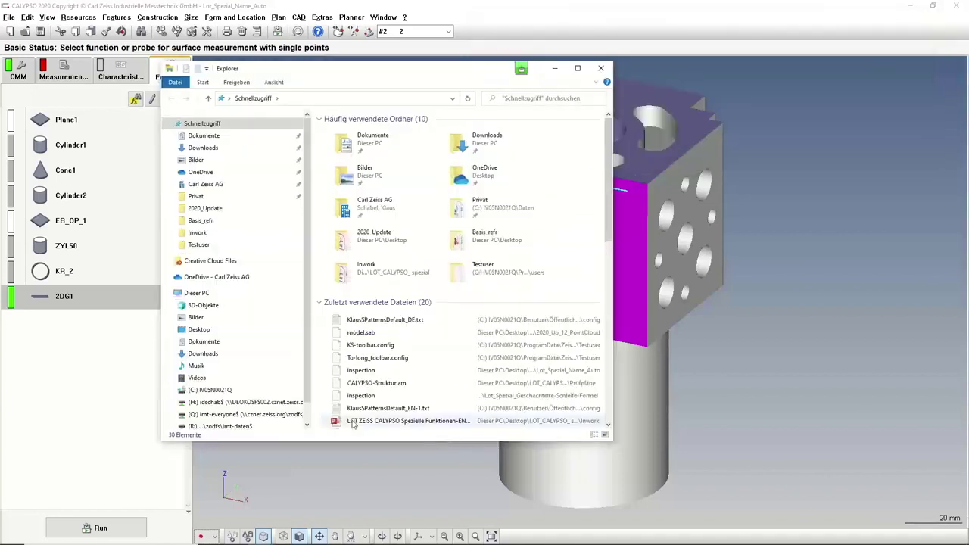
left_click(216, 391)
double_click(353, 146)
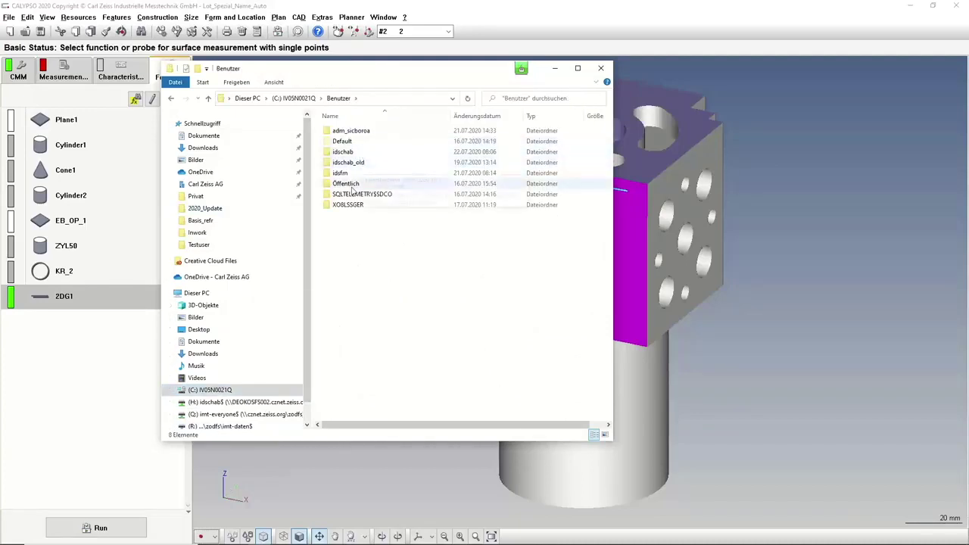
double_click(350, 185)
left_click(371, 165)
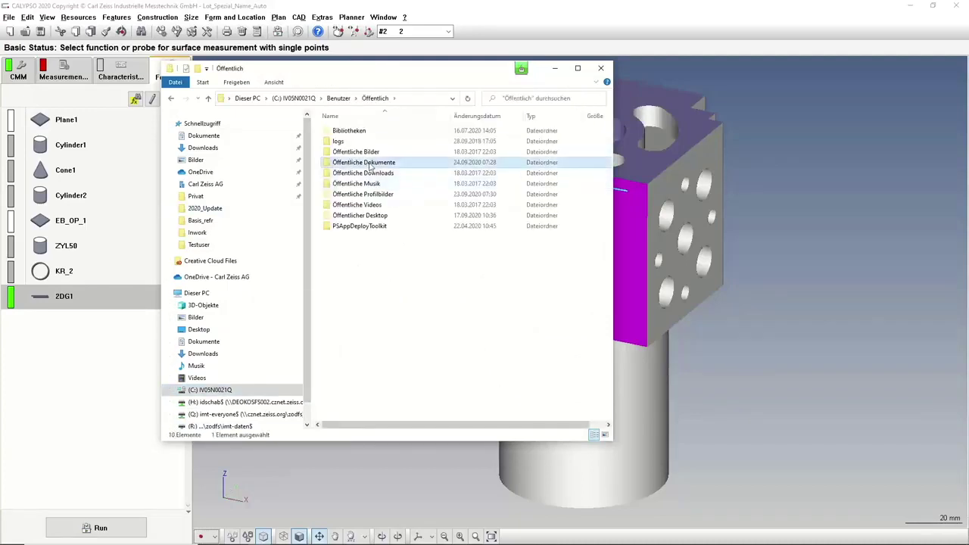
double_click(370, 166)
- Go into Zeiss\CALYPSO 7.0\data\config and open KlausSPatternsDefault_DE.txt in Notepad
double_click(351, 174)
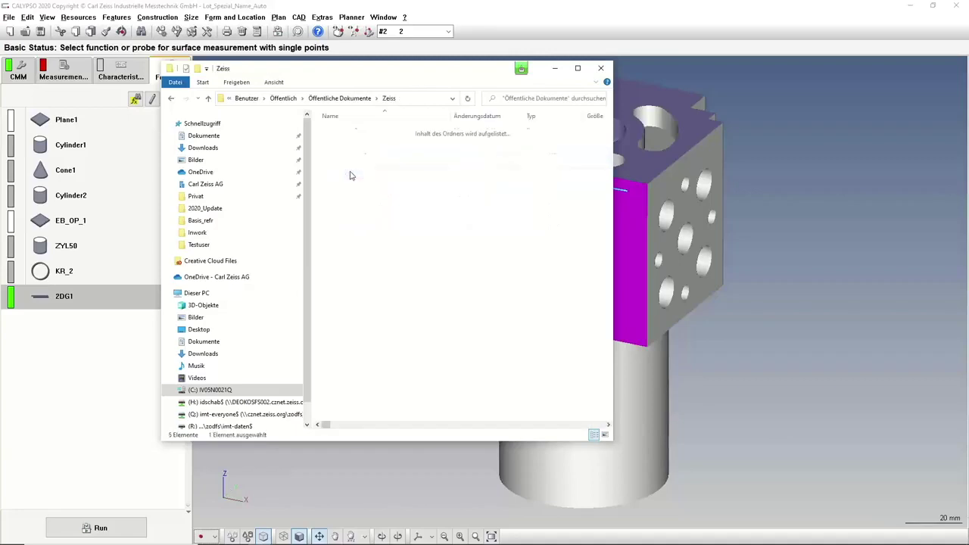
double_click(368, 156)
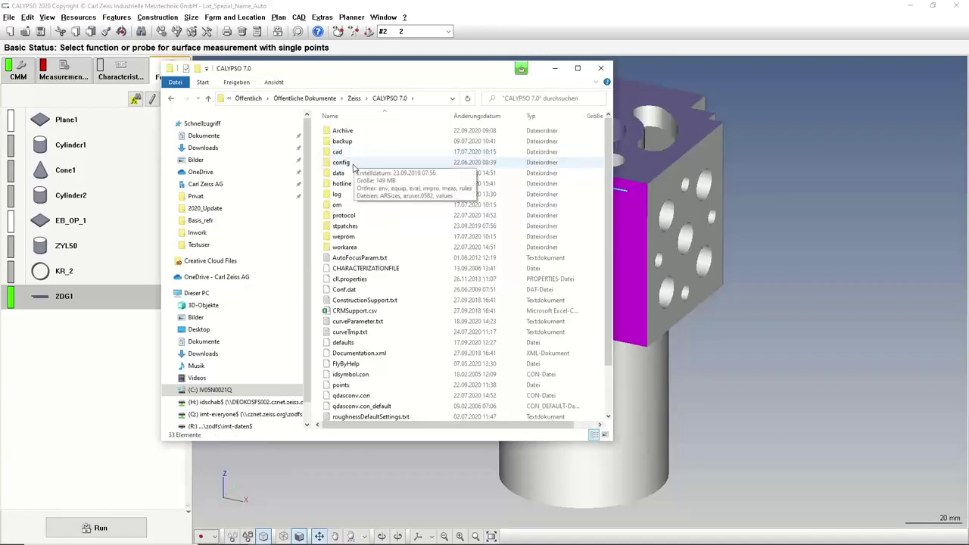
double_click(339, 173)
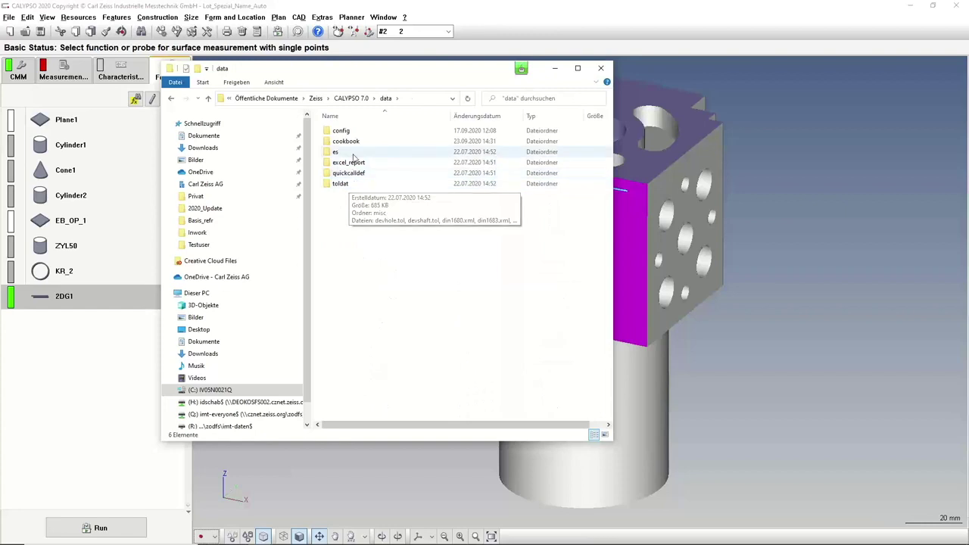
double_click(357, 133)
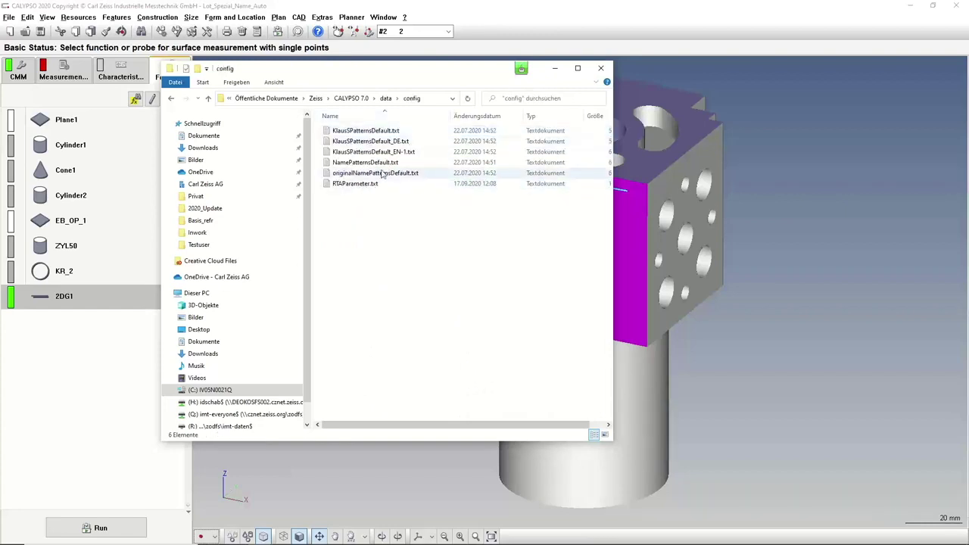
left_click(392, 149)
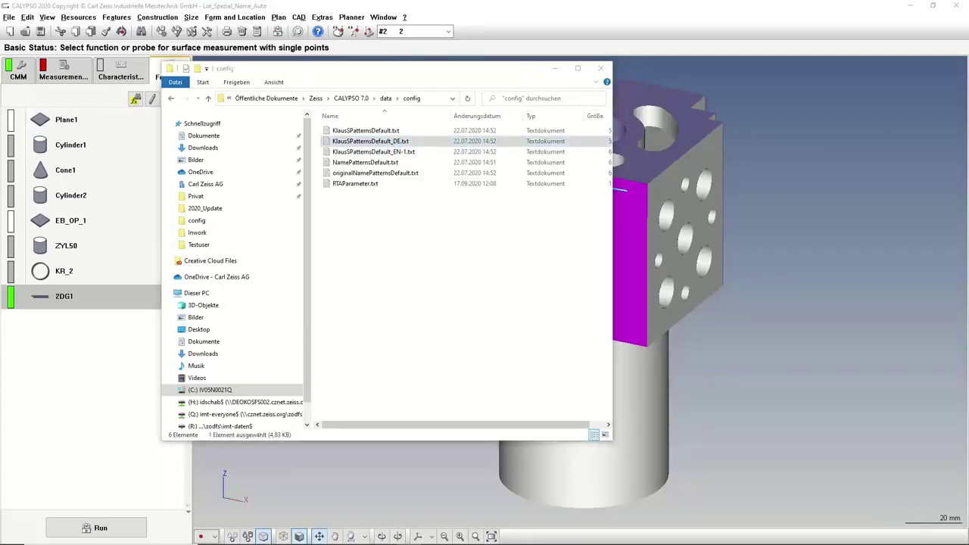
left_click_drag(606, 54, 405, 55)
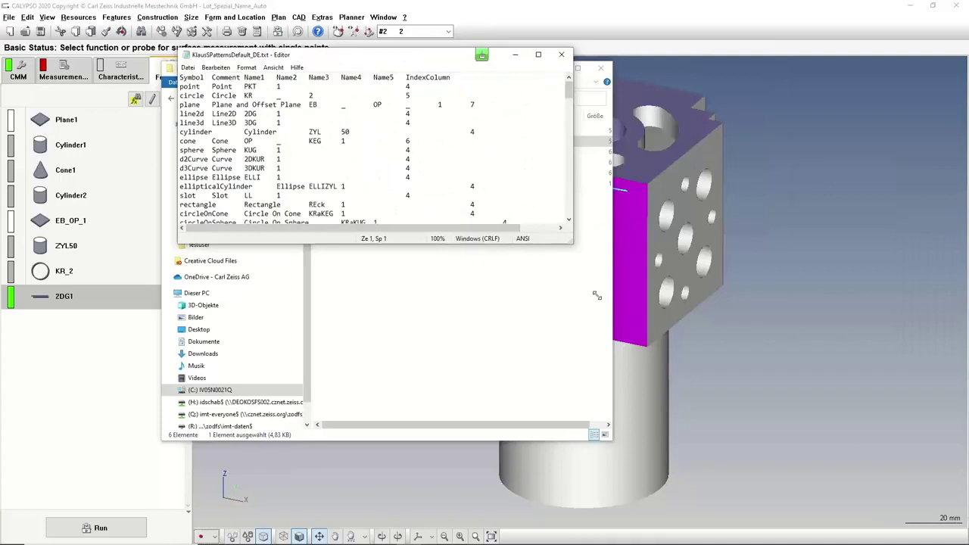
- Search Windows for excel, then close the KlausSPatternsDefault_DE.txt Notepad window
left_click_drag(597, 295, 771, 509)
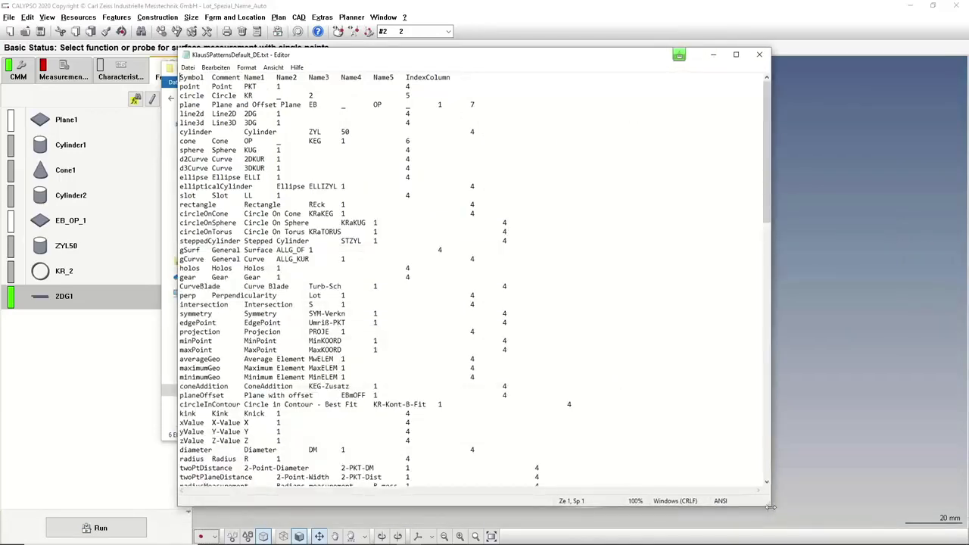
mouse_move(617, 543)
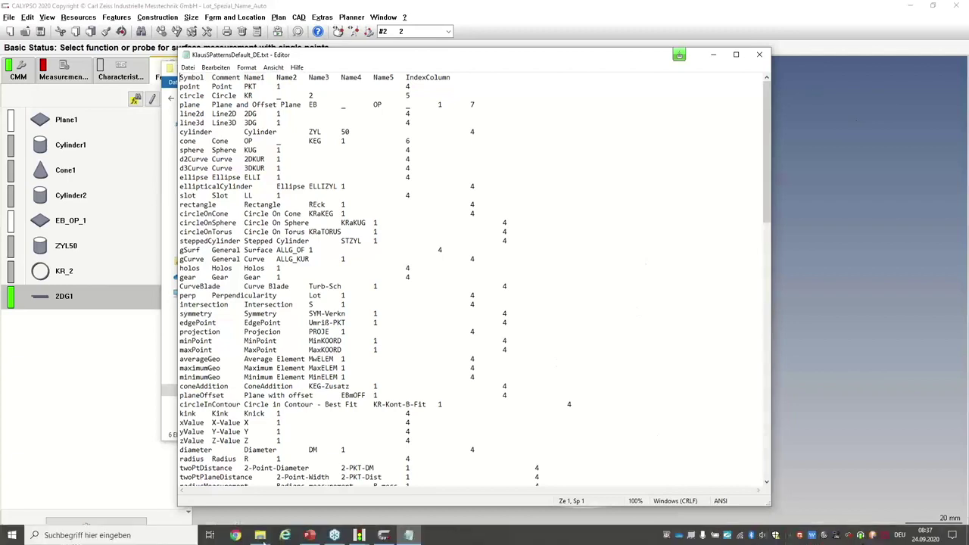
left_click(53, 535)
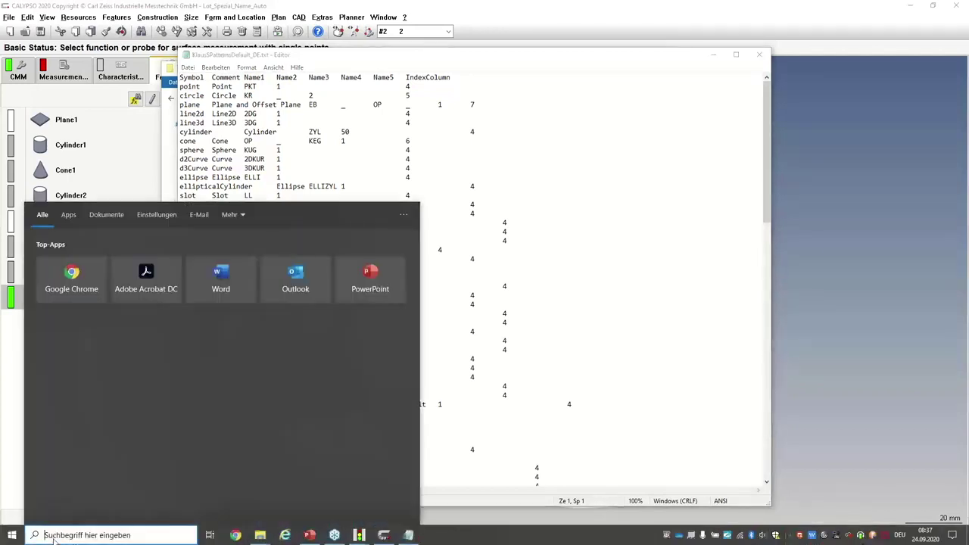
type("excel")
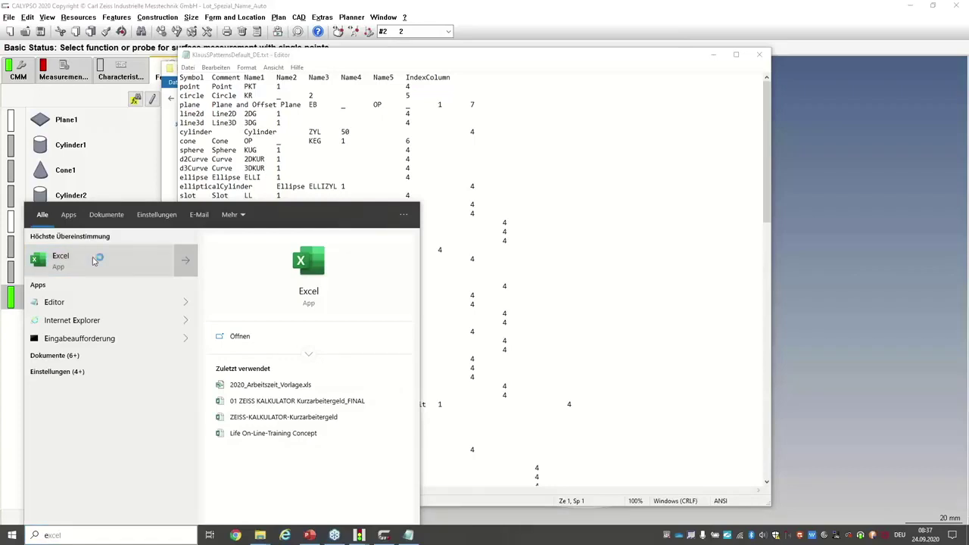
left_click(762, 57)
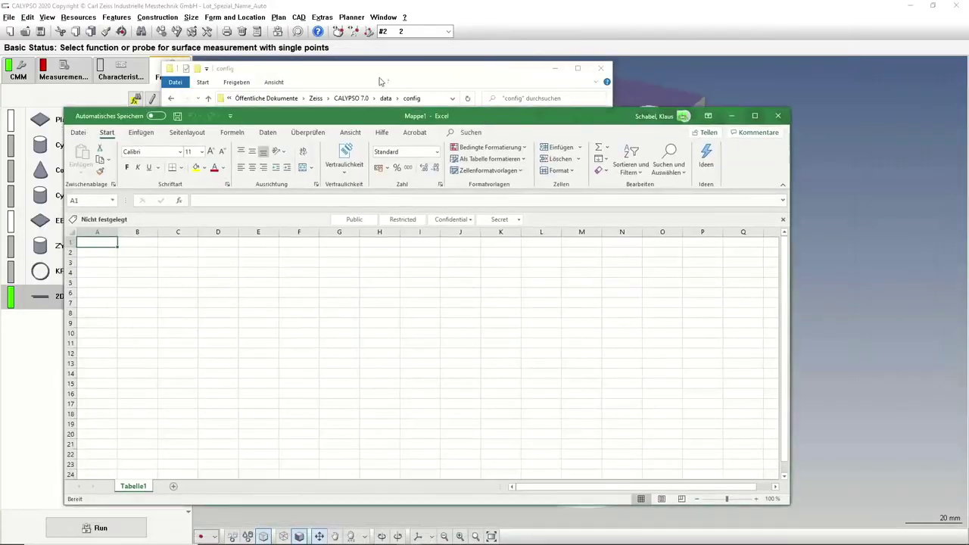
- Drag KlausSPatternsDefault_DE.txt into the blank Excel workbook and arrange the windows
left_click_drag(336, 70, 589, 41)
left_click_drag(602, 113, 91, 248)
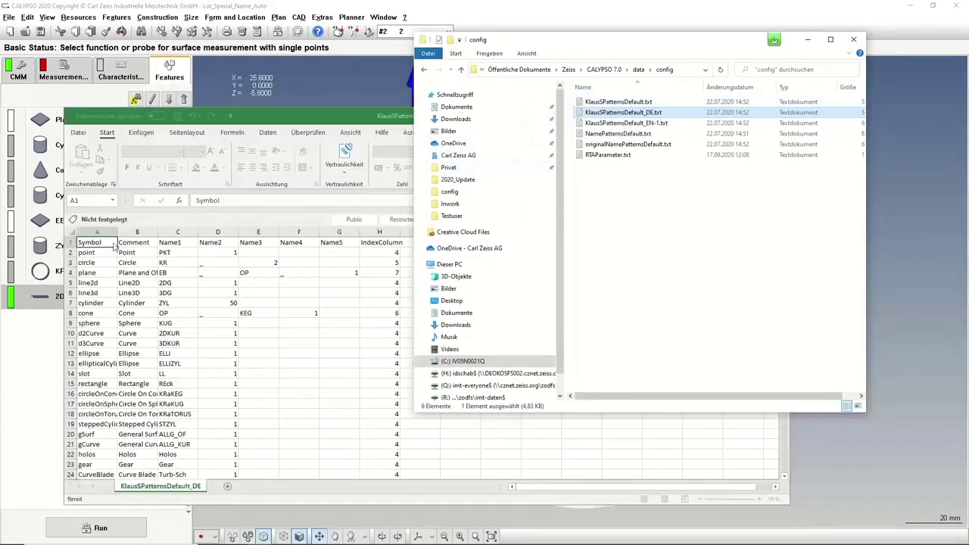
left_click(808, 40)
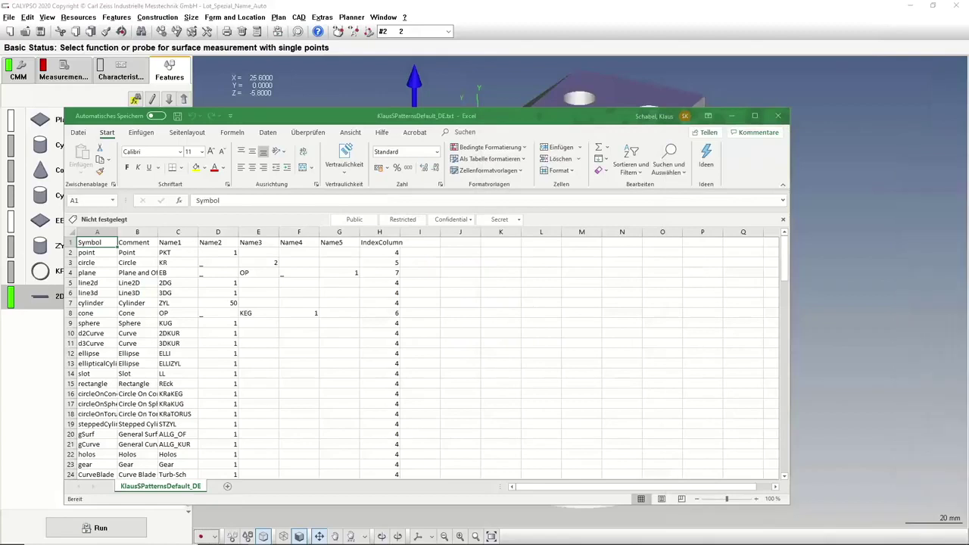
left_click_drag(566, 116, 695, 42)
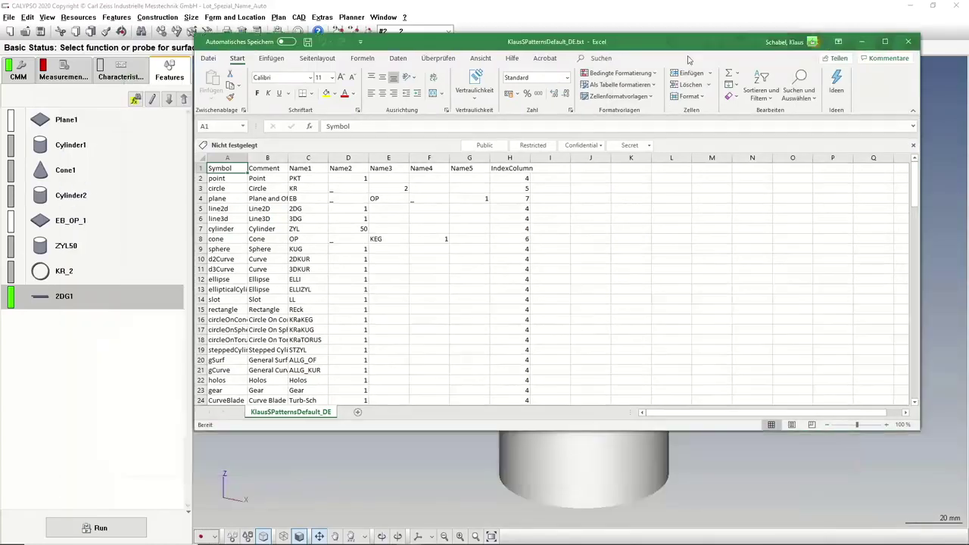
left_click_drag(552, 429, 554, 527)
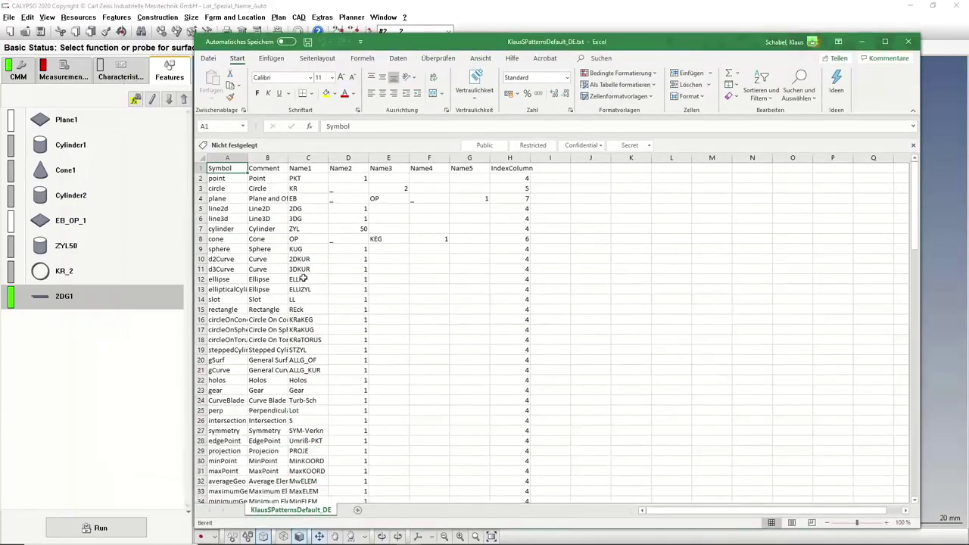
- Fit columns A and B to their longest entries
double_click(247, 156)
left_click_drag(305, 156, 408, 157)
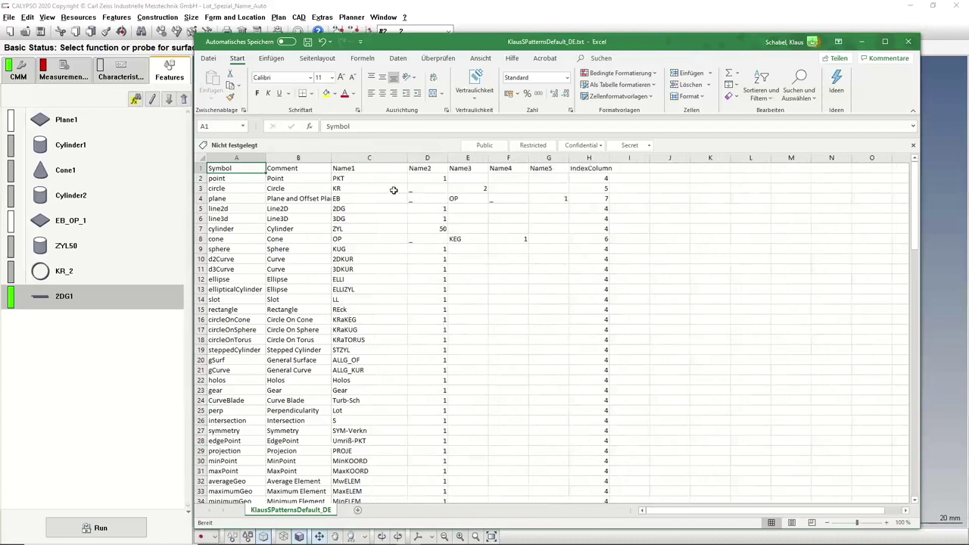
double_click(330, 157)
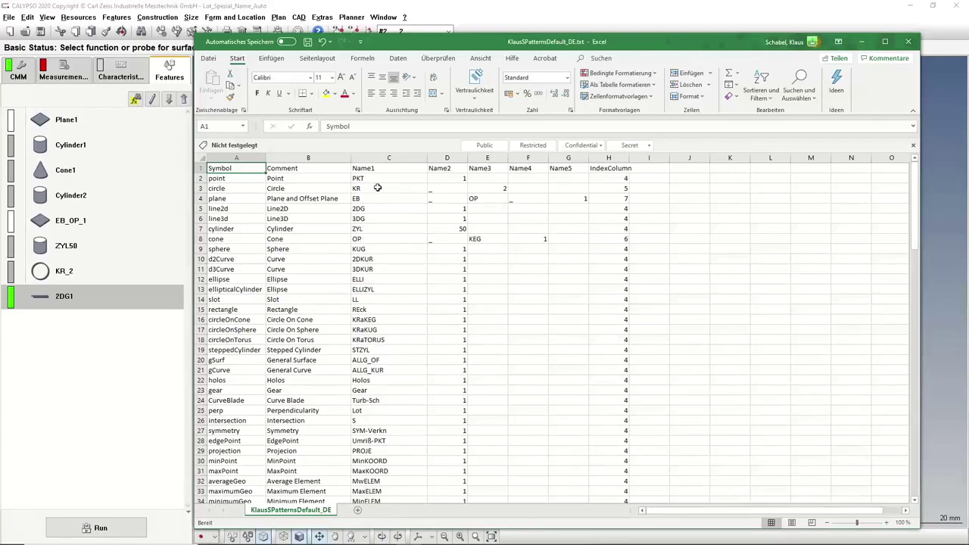
scroll(377, 187, "down", 1)
scroll(377, 187, "up", 1)
scroll(371, 309, "down", 1)
scroll(370, 308, "down", 20)
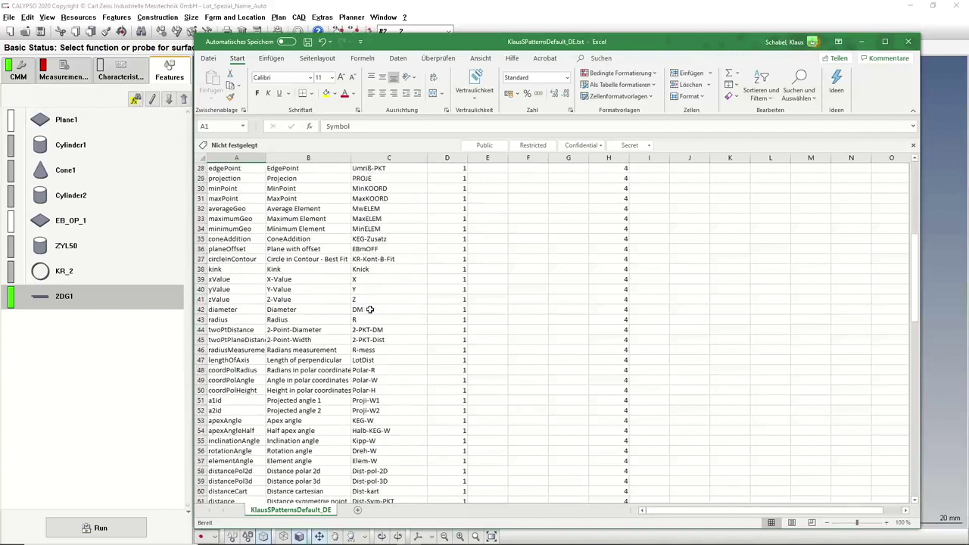
scroll(371, 309, "down", 10)
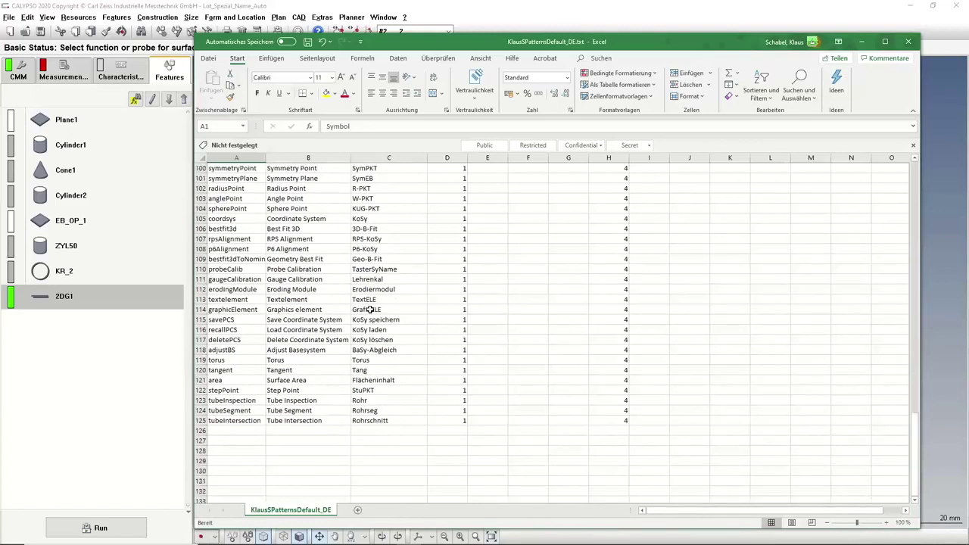
scroll(370, 309, "up", 5)
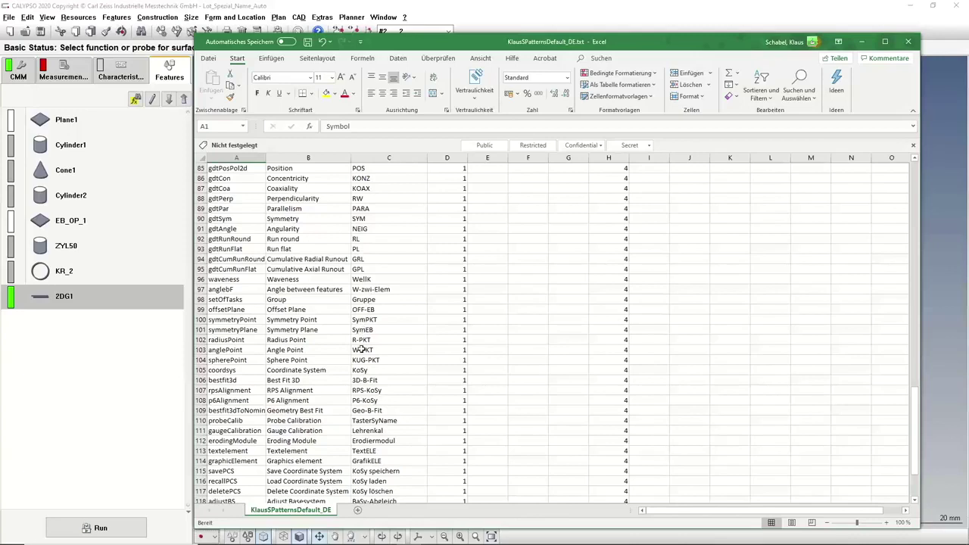
scroll(361, 349, "up", 20)
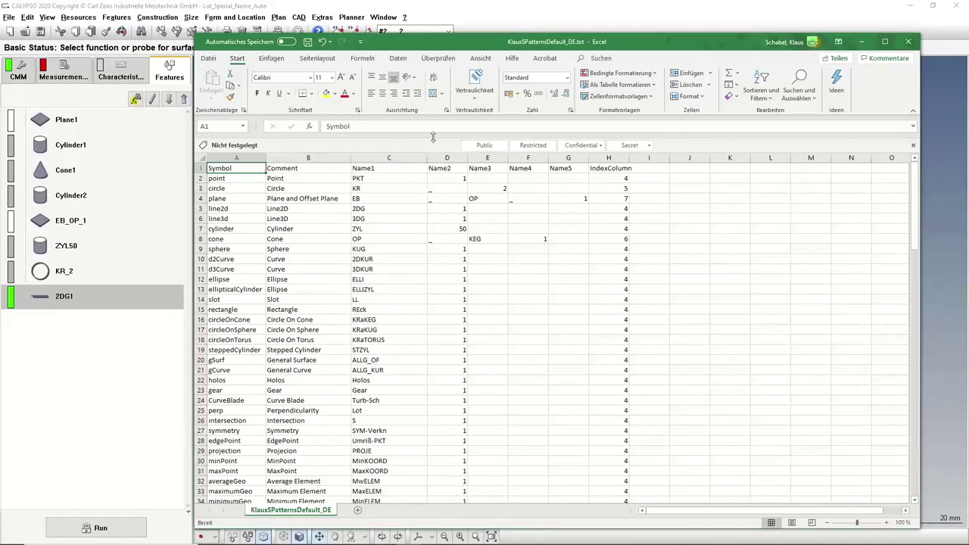
- Extract the conical hole as OP_KEG1, then open circle KR_2's definition
mouse_move(489, 151)
left_click_drag(227, 41, 843, 35)
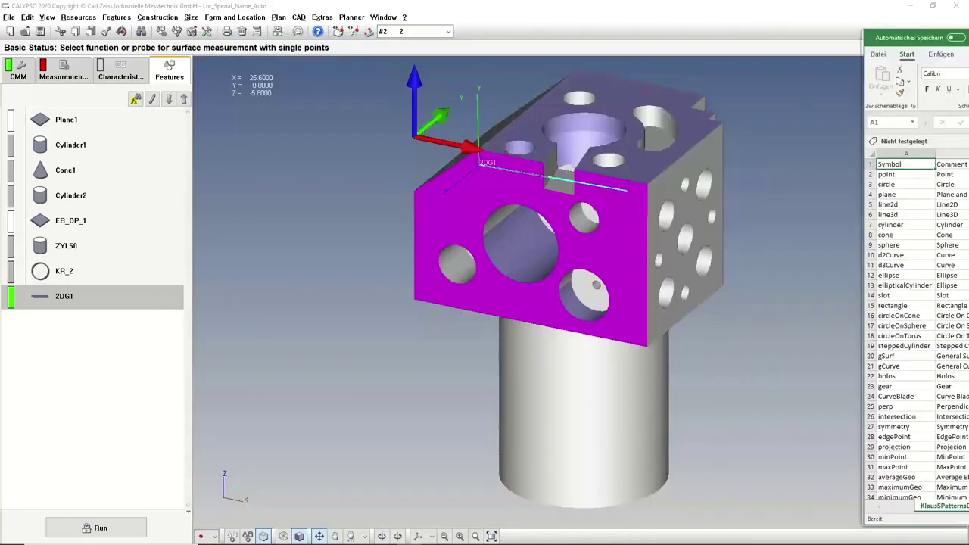
left_click(215, 536)
left_click(237, 505)
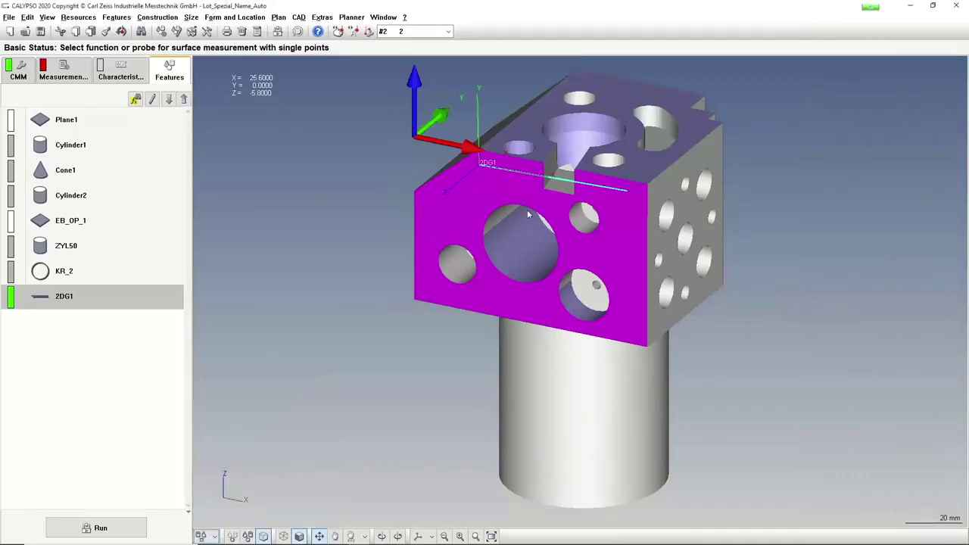
left_click(573, 148)
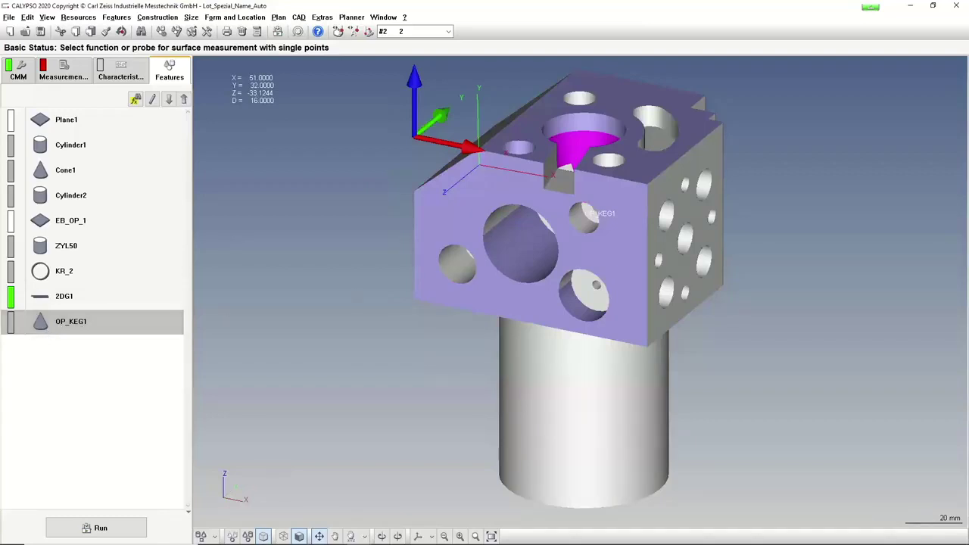
key("alt+Tab")
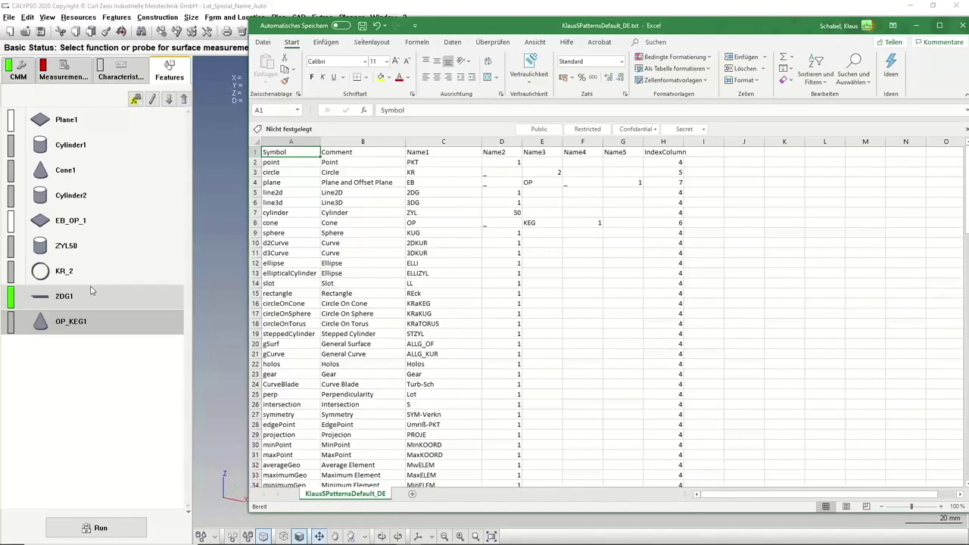
double_click(68, 271)
- Add DM_KR_2 diameter ±0.1 and Z_KR_2 position ±0.05 tolerances to KR_2 and confirm
left_click(15, 249)
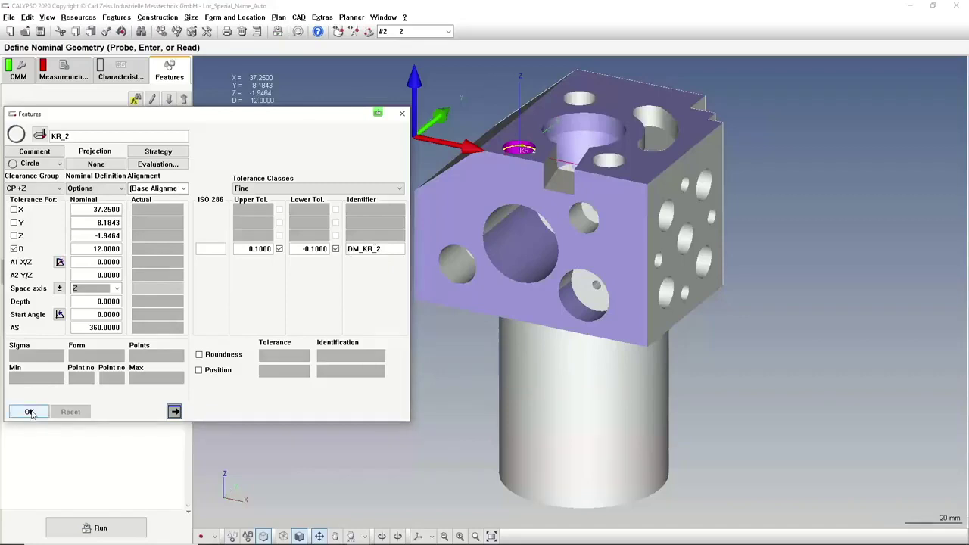
left_click(14, 236)
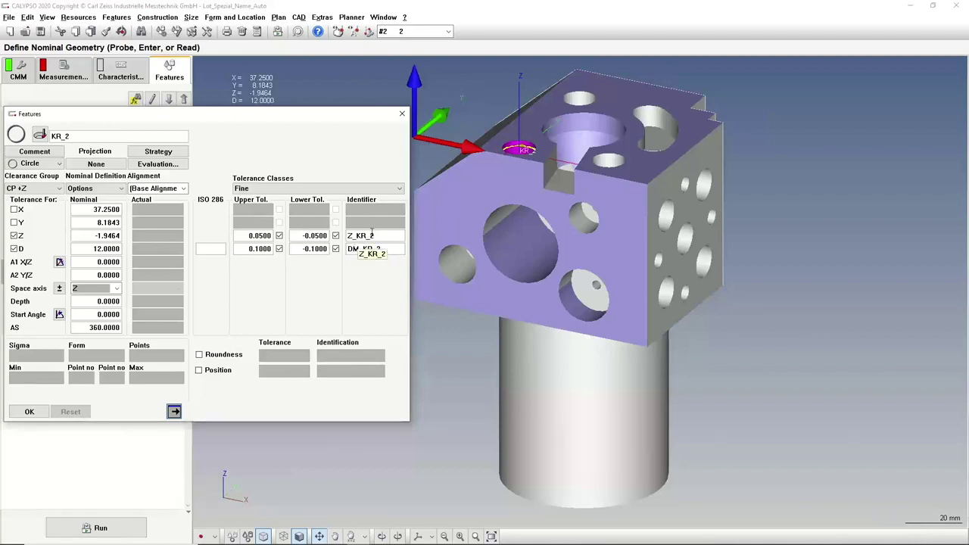
left_click(29, 412)
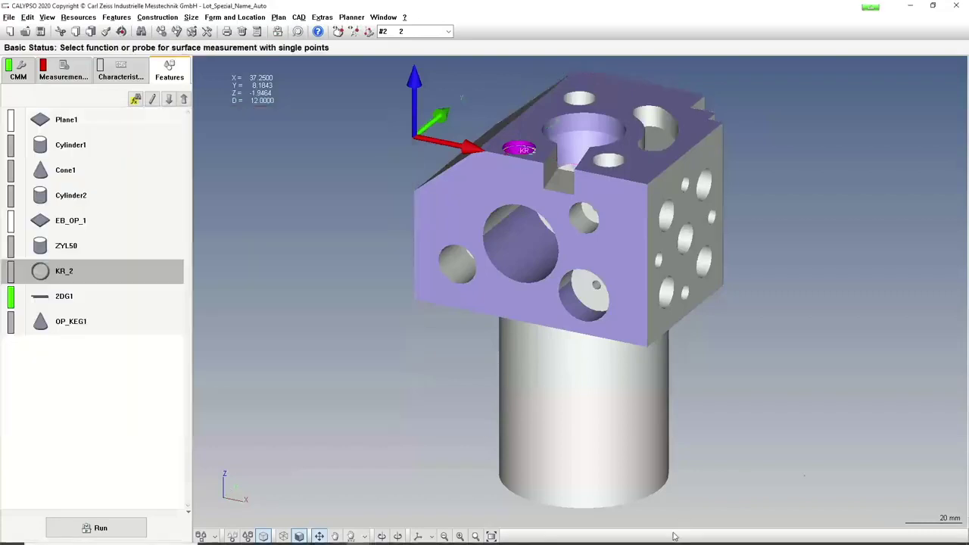
- Close the Excel pattern table and discard its changes with Nicht speichern
key("alt+Tab")
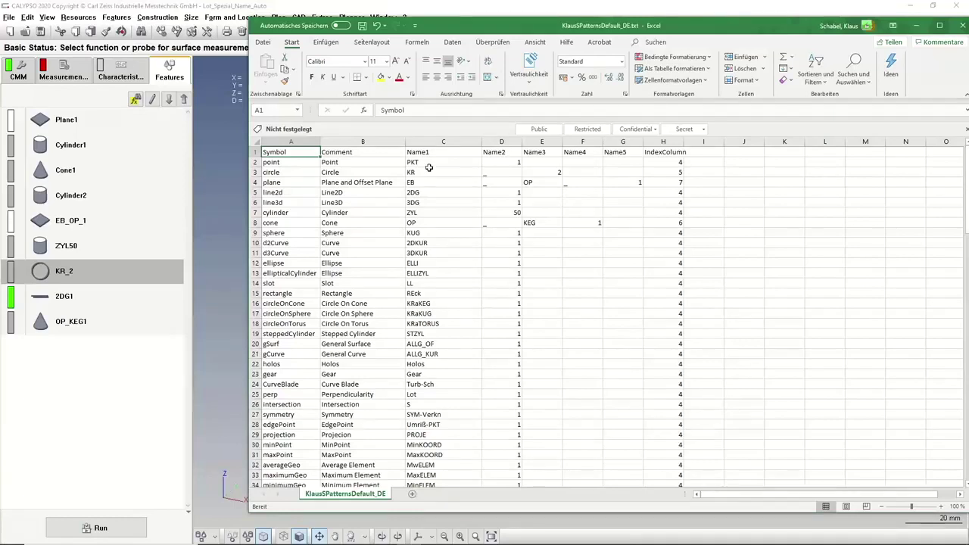
scroll(431, 166, "down", 11)
scroll(428, 167, "up", 11)
left_click_drag(754, 30, 638, 43)
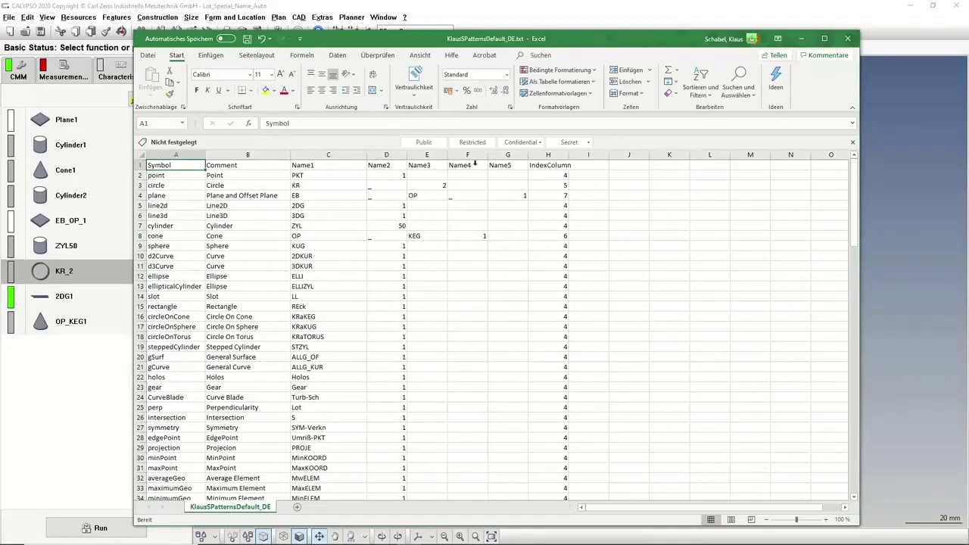
left_click(847, 37)
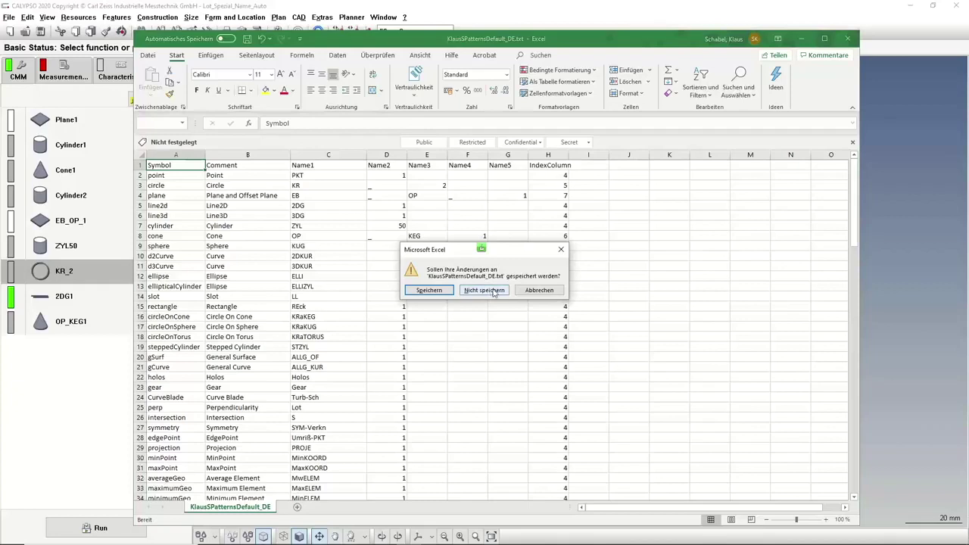
left_click(494, 291)
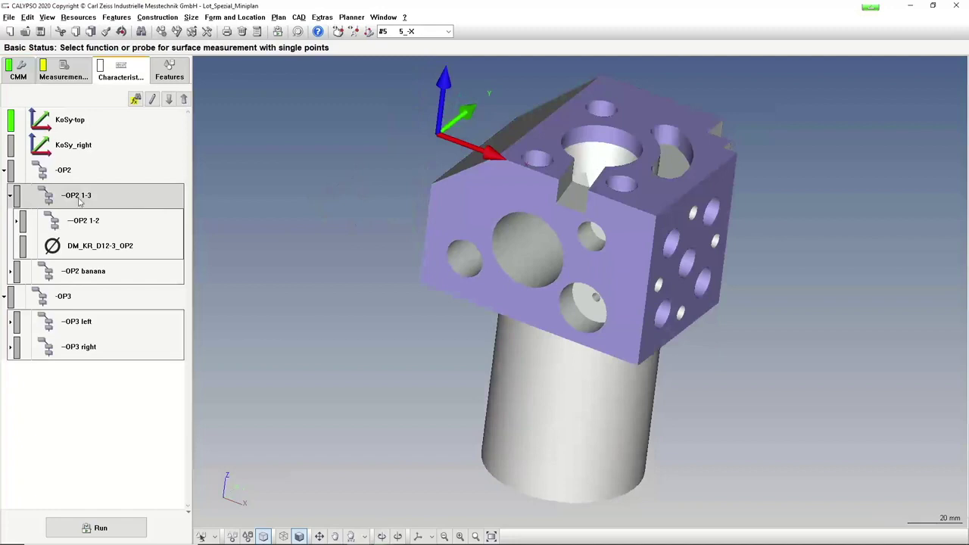
- Move the OP2 1-3 group to the end of the characteristics list, after OP3
left_click(15, 220)
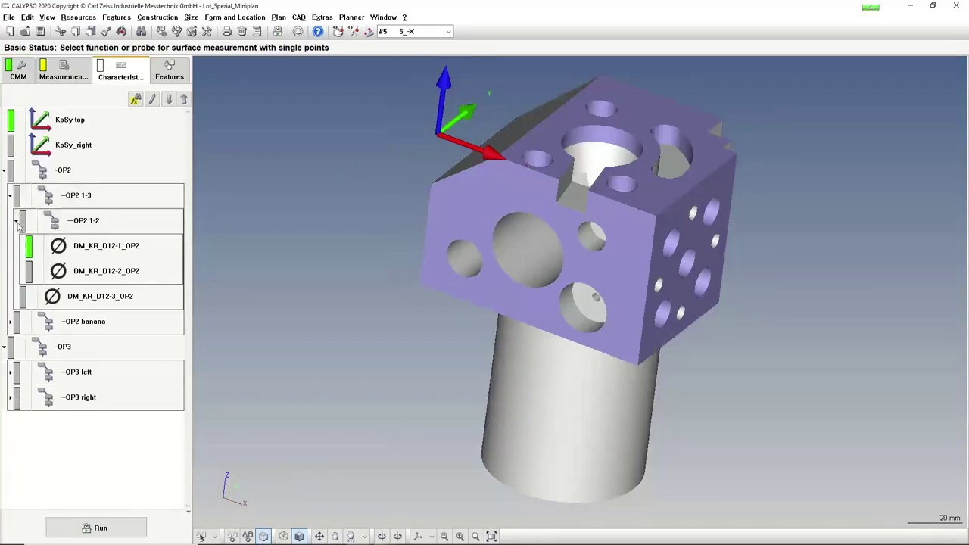
left_click(16, 220)
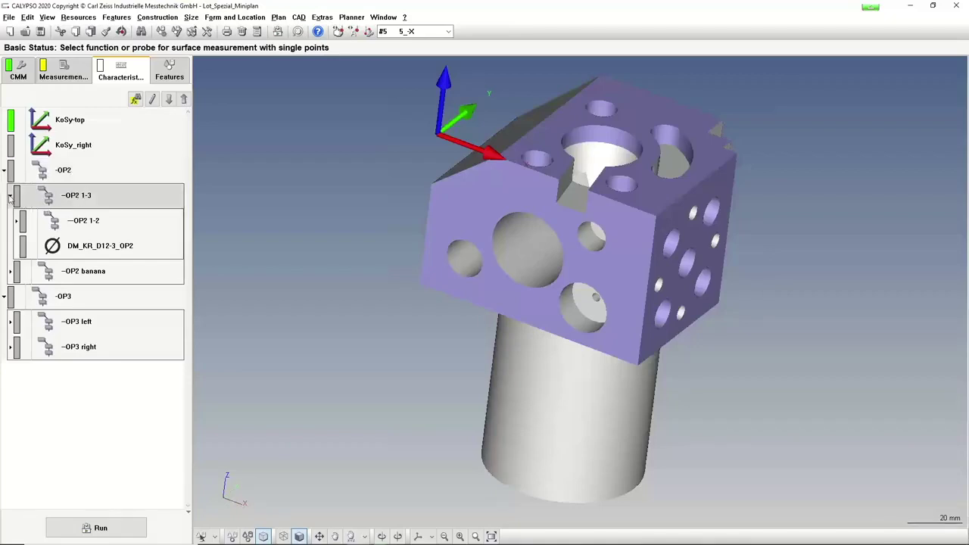
left_click(80, 198)
left_click_drag(91, 205, 87, 203)
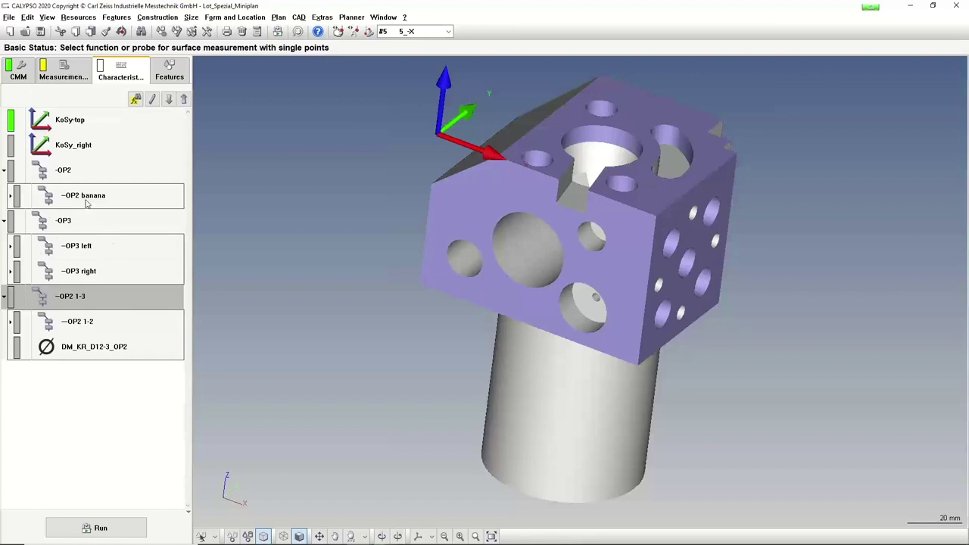
left_click(87, 203)
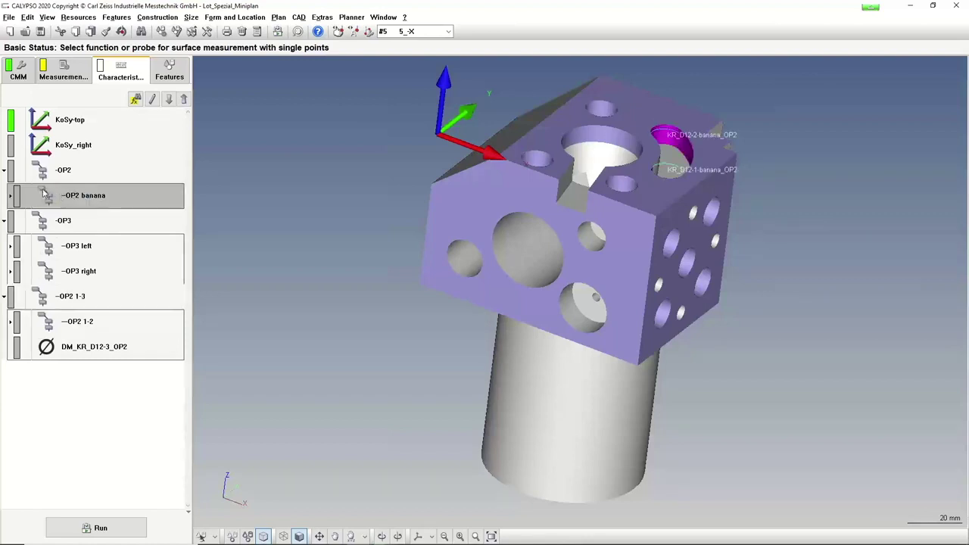
- Expand OP2 banana to check its characteristics and view the DM_KR_D12-3_OP2 hole
left_click(10, 197)
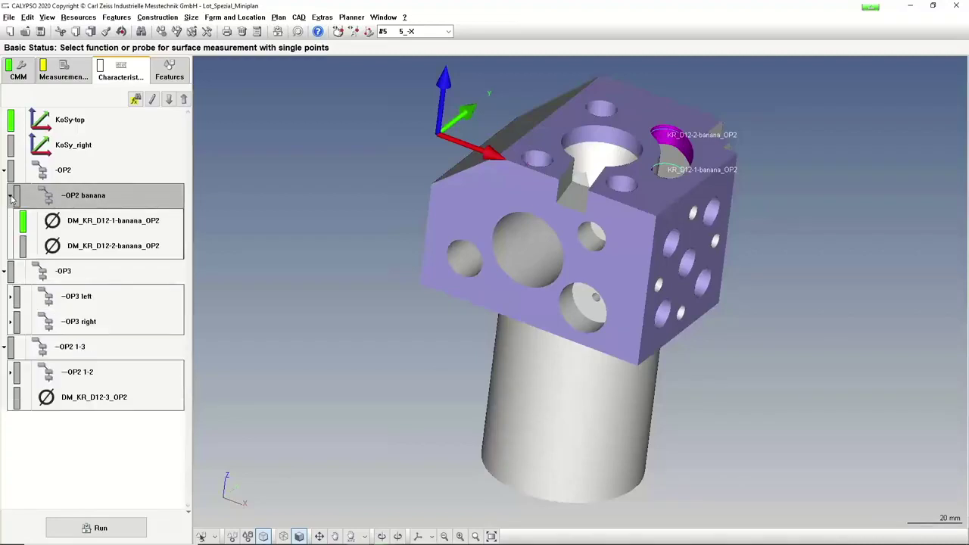
left_click(9, 197)
left_click(10, 197)
middle_click_drag(494, 240, 252, 264)
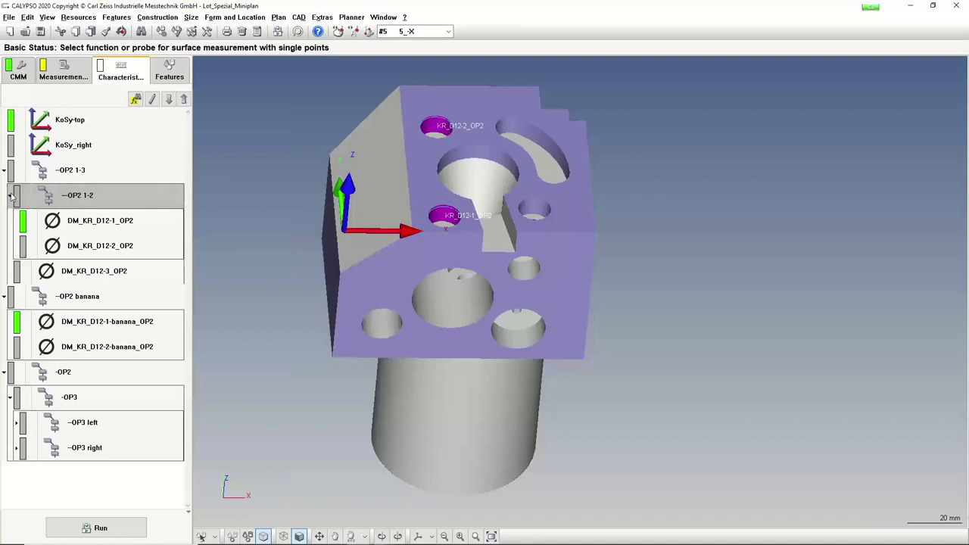
left_click(11, 197)
left_click(68, 221)
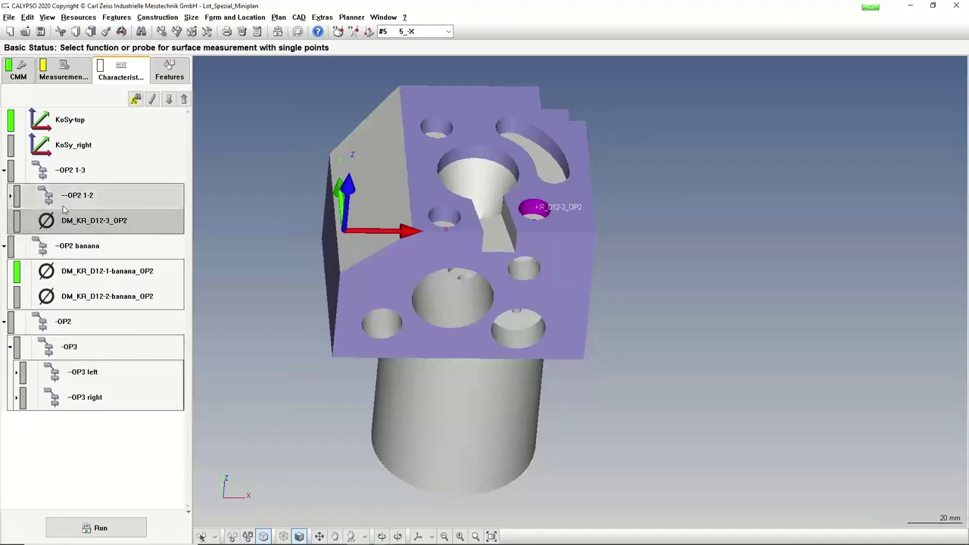
- Review the features of the OP2 banana, OP2, OP3 left and OP3 right groups
left_click(77, 248)
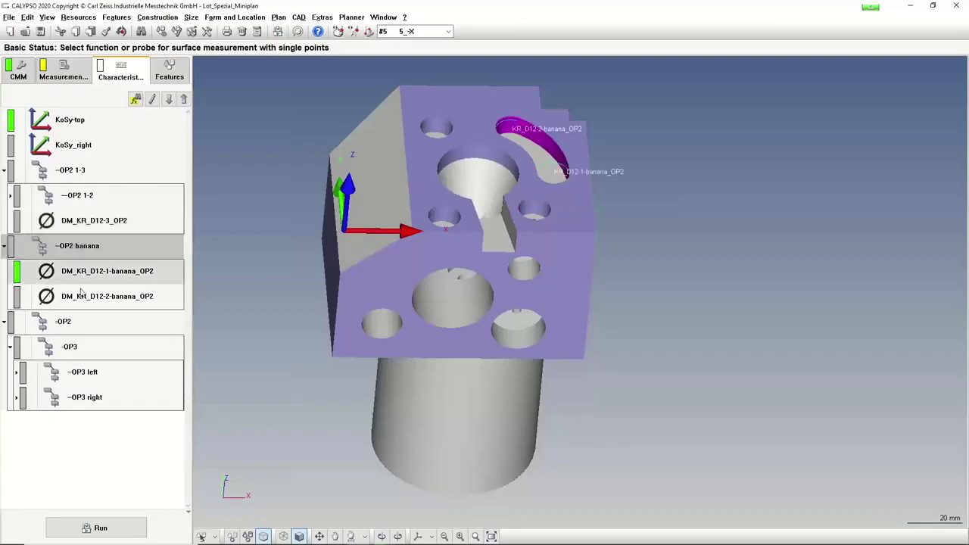
left_click(80, 322)
left_click(75, 371)
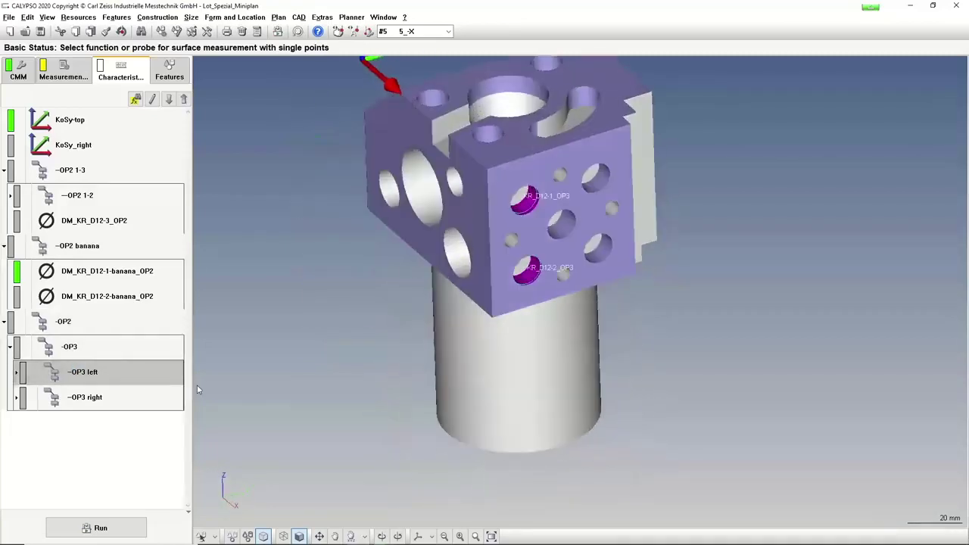
left_click(95, 408)
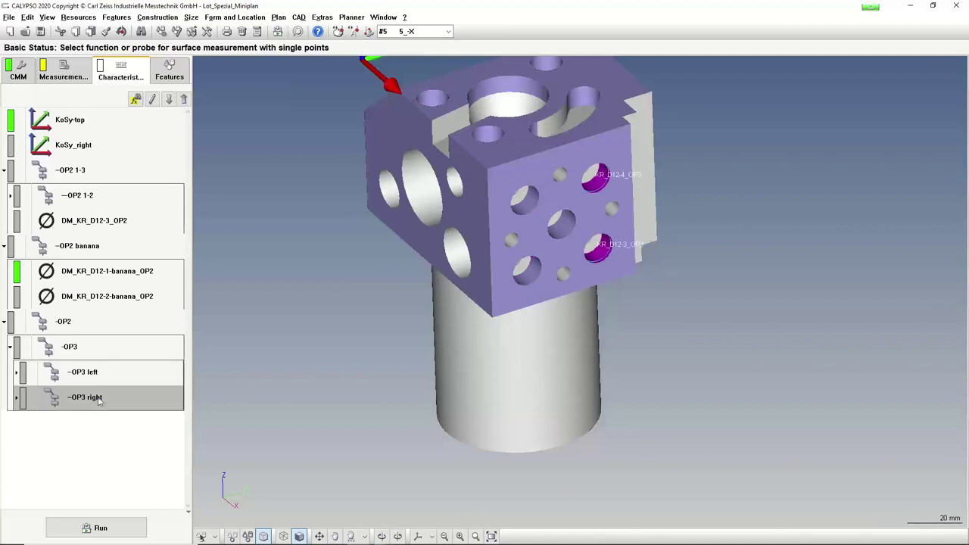
- Start a mini-plan definition from the Plan menu, then cancel it unnamed
left_click(280, 20)
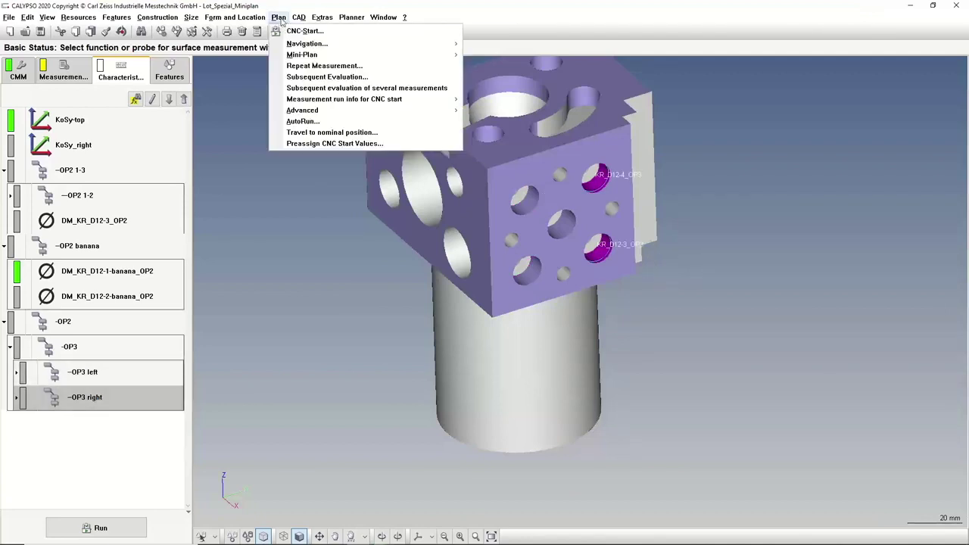
mouse_move(468, 57)
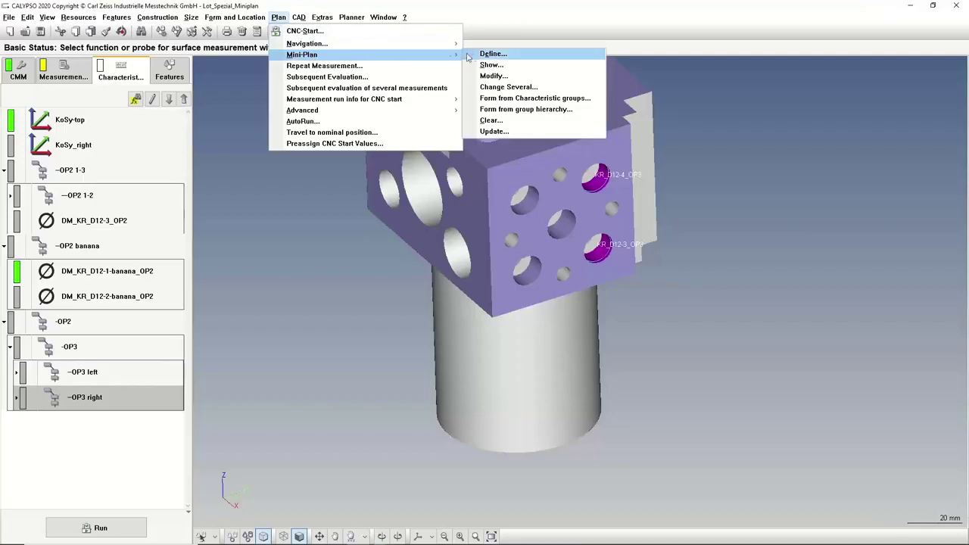
left_click(512, 55)
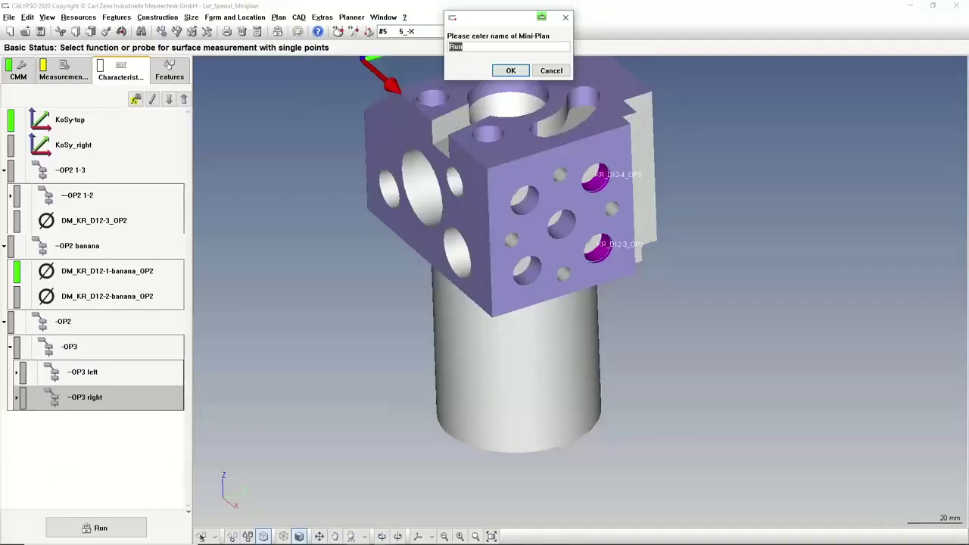
left_click(558, 73)
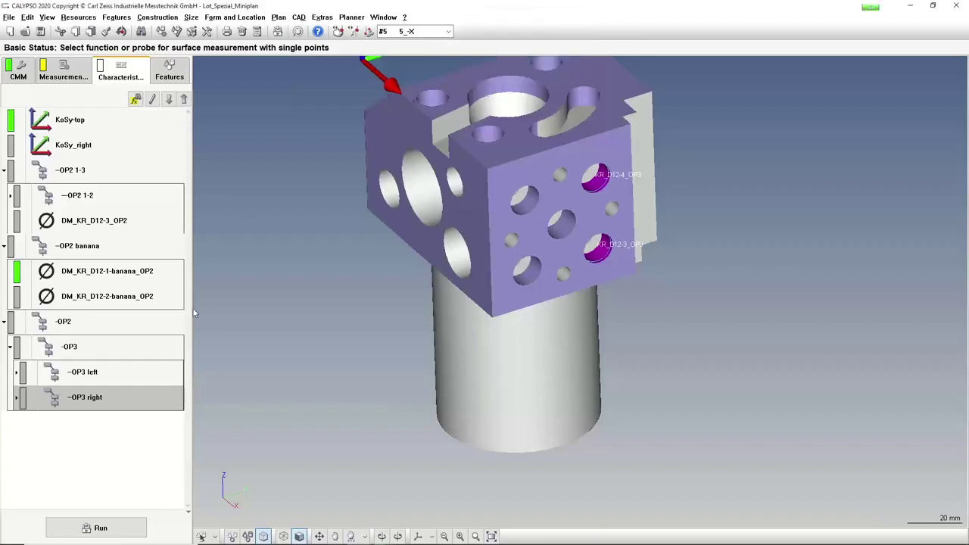
- Define mini-plan 'TEst' from DM_KR_D12-3_OP2, DM_KR_D12-2-banana_OP2 and the OP3 right group
left_click(59, 220)
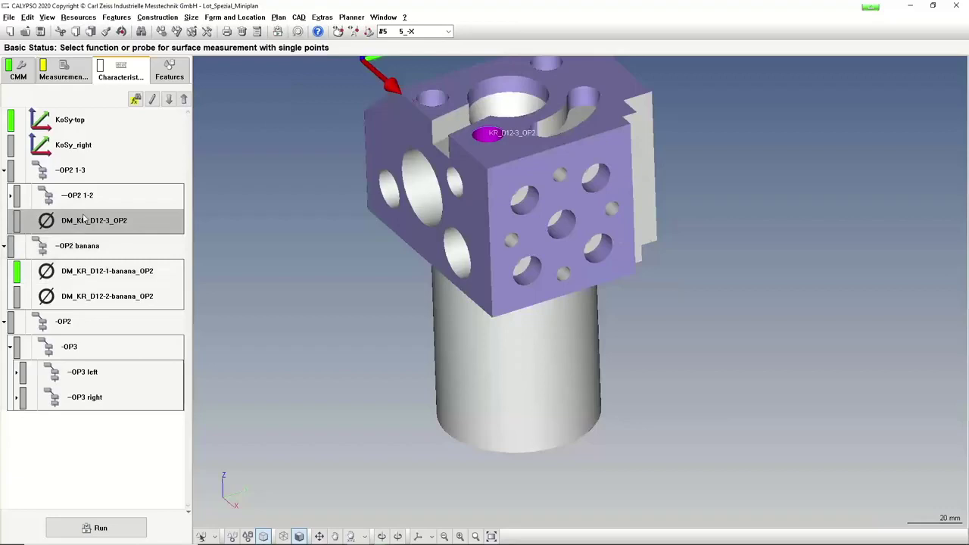
left_click(76, 297, "ctrl")
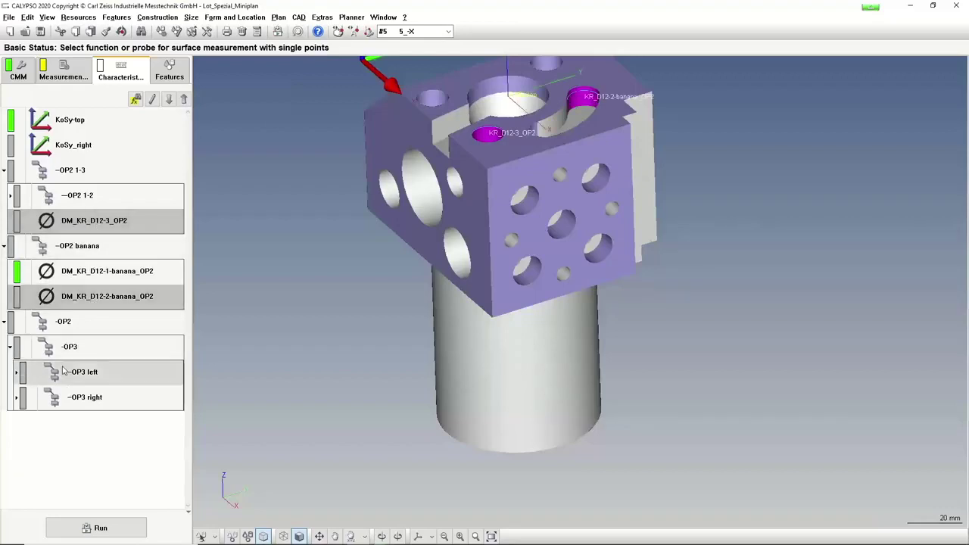
left_click(71, 400, "ctrl")
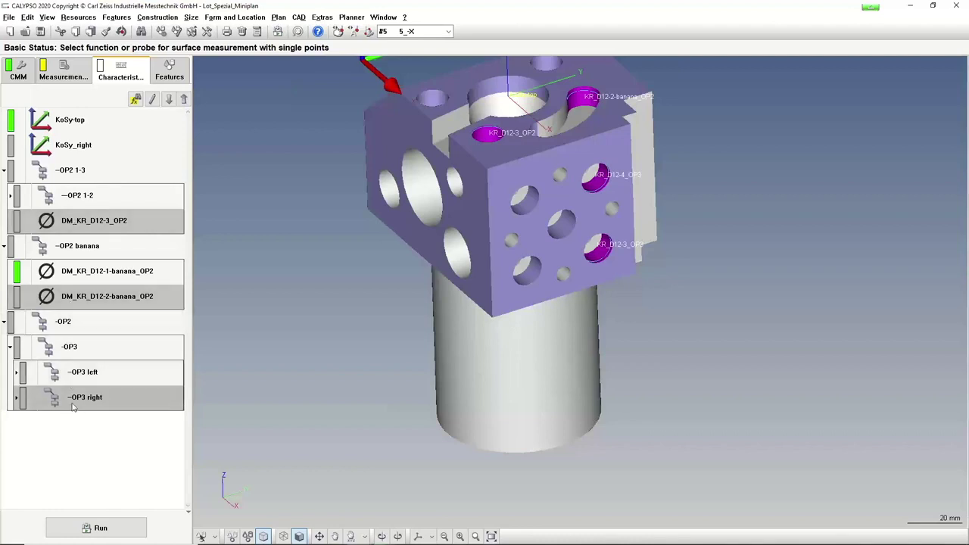
left_click(279, 18)
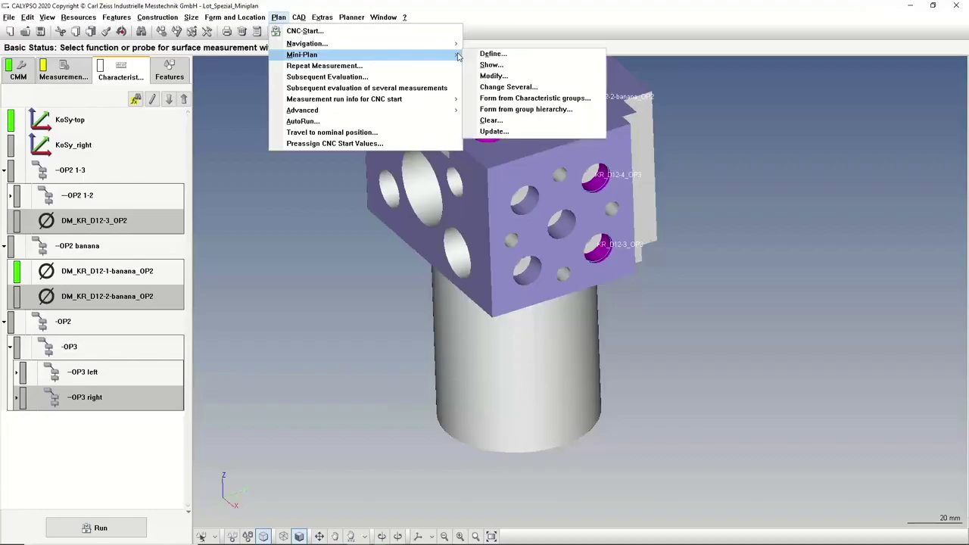
left_click(473, 55)
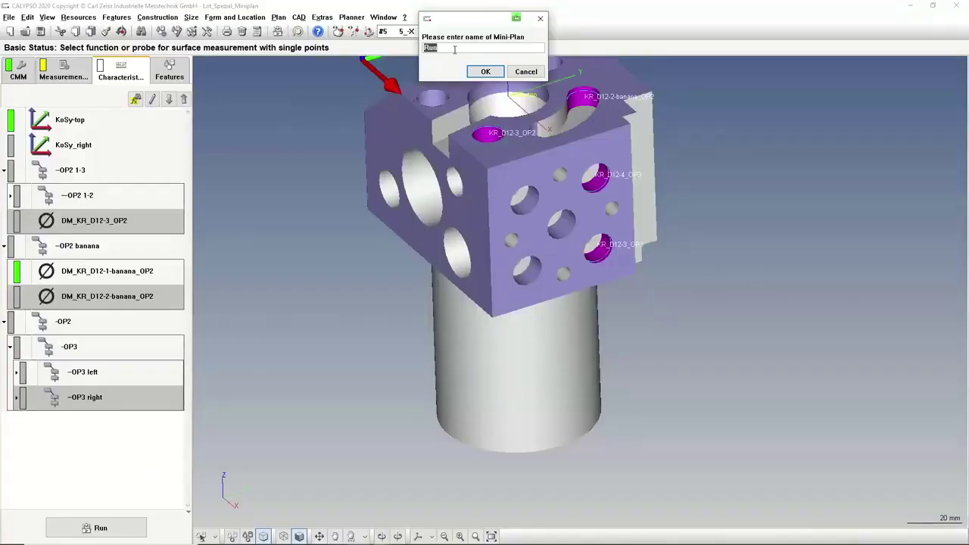
type("TEst")
left_click(485, 71)
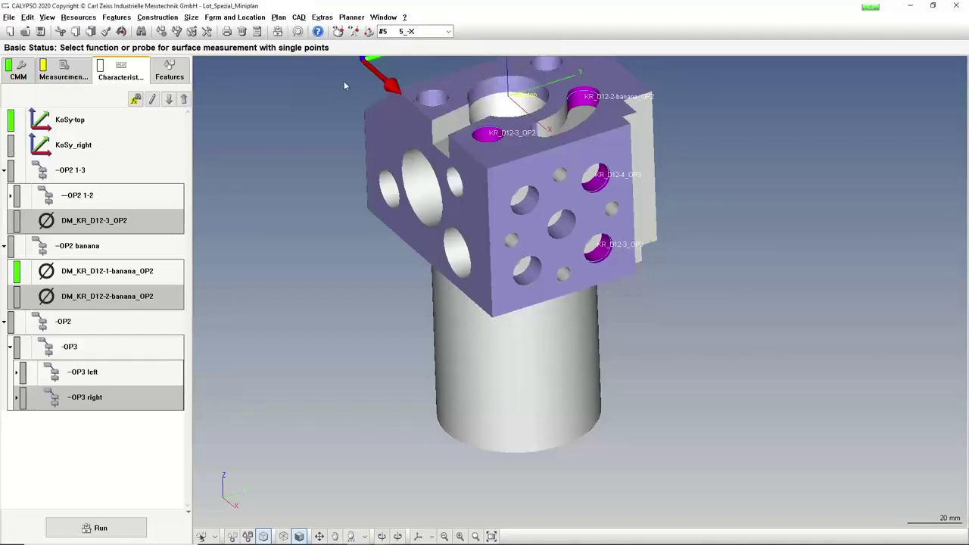
- Enable Measurement plan simulation and open the Start Measurement dialog for the TEst run
left_click(277, 33)
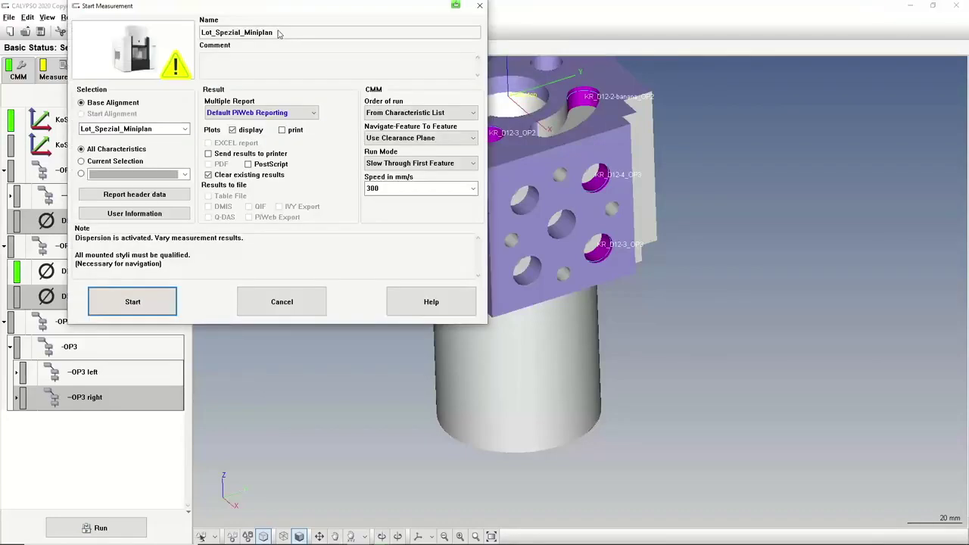
left_click(281, 299)
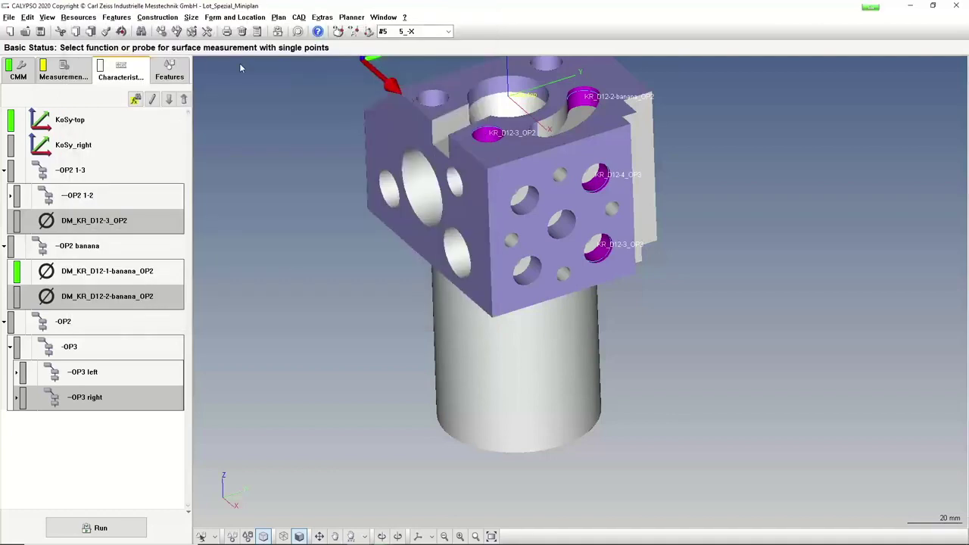
left_click(351, 16)
left_click(379, 38)
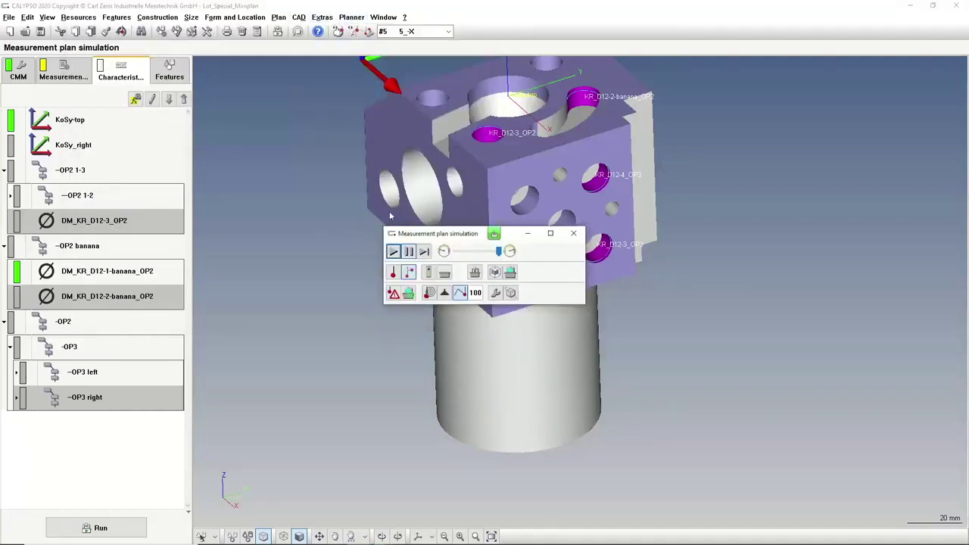
left_click_drag(427, 238, 235, 60)
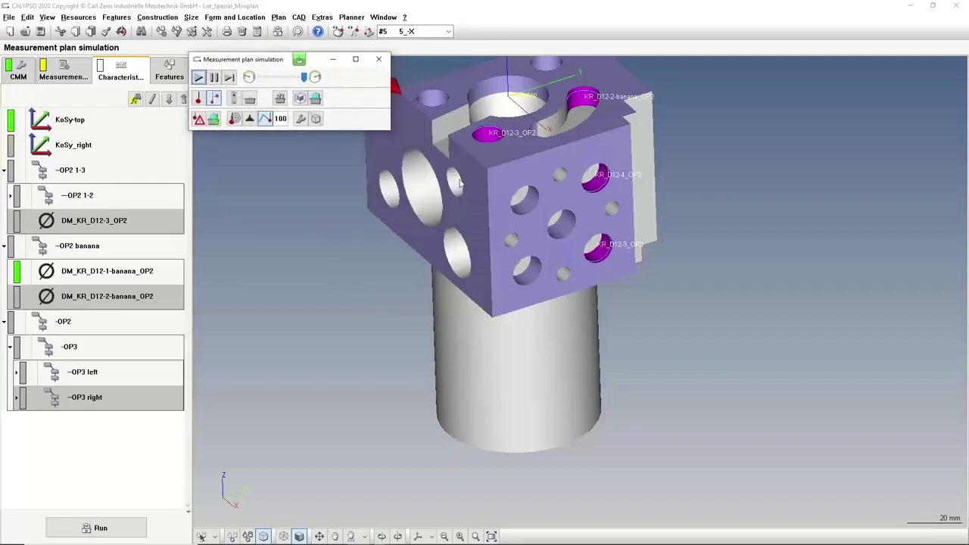
middle_click_drag(484, 250, 553, 286)
left_click(280, 32)
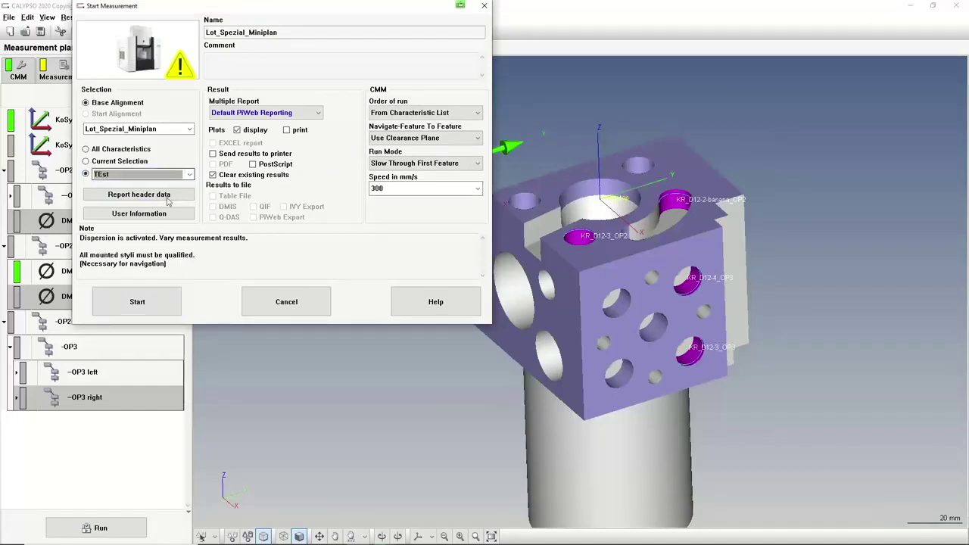
- Start the simulated measurement run limited to mini-plan TEst
left_click(157, 301)
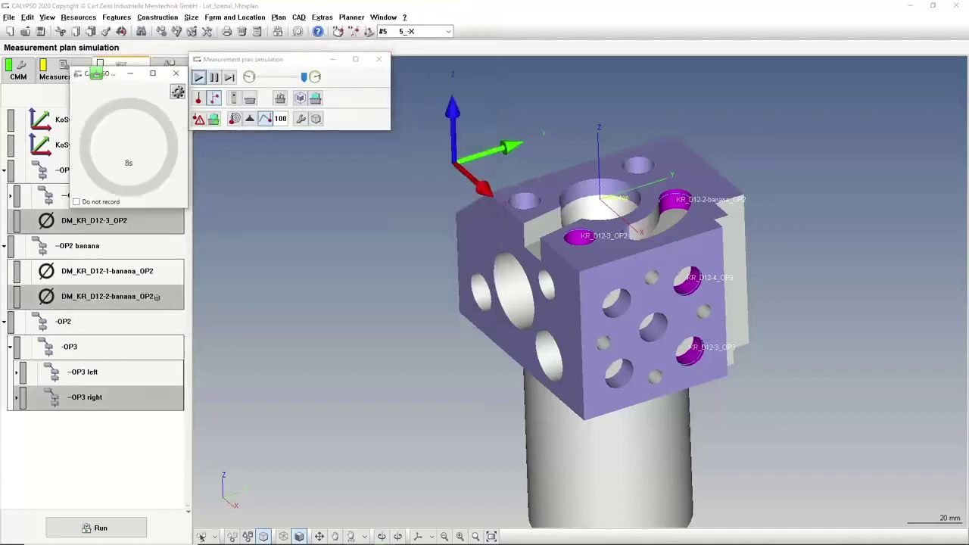